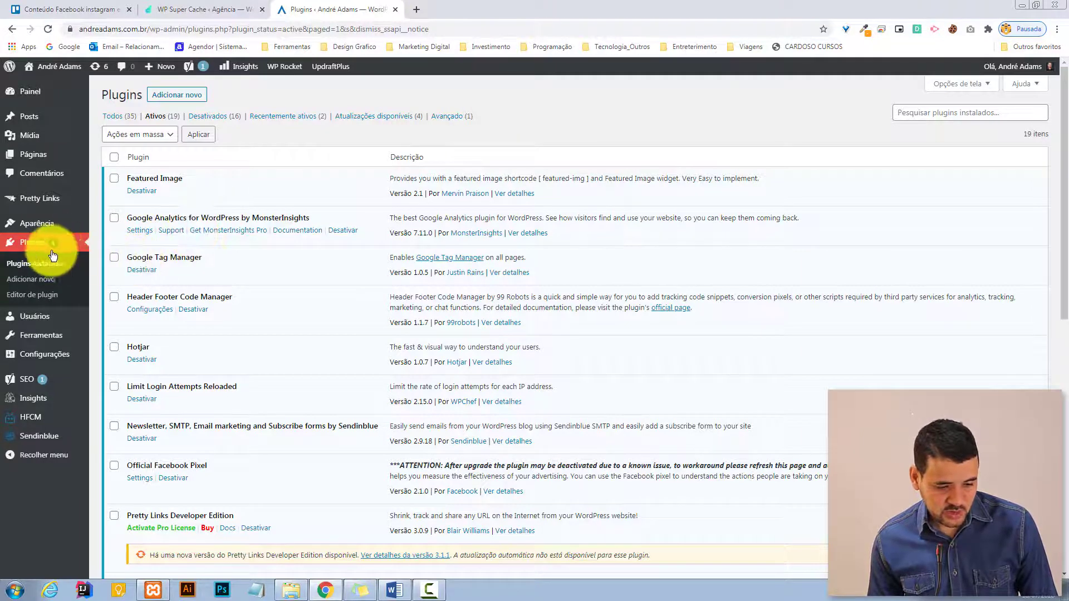
Search the directory of new WordPress plugins for "jetpack"
left_click(38, 280)
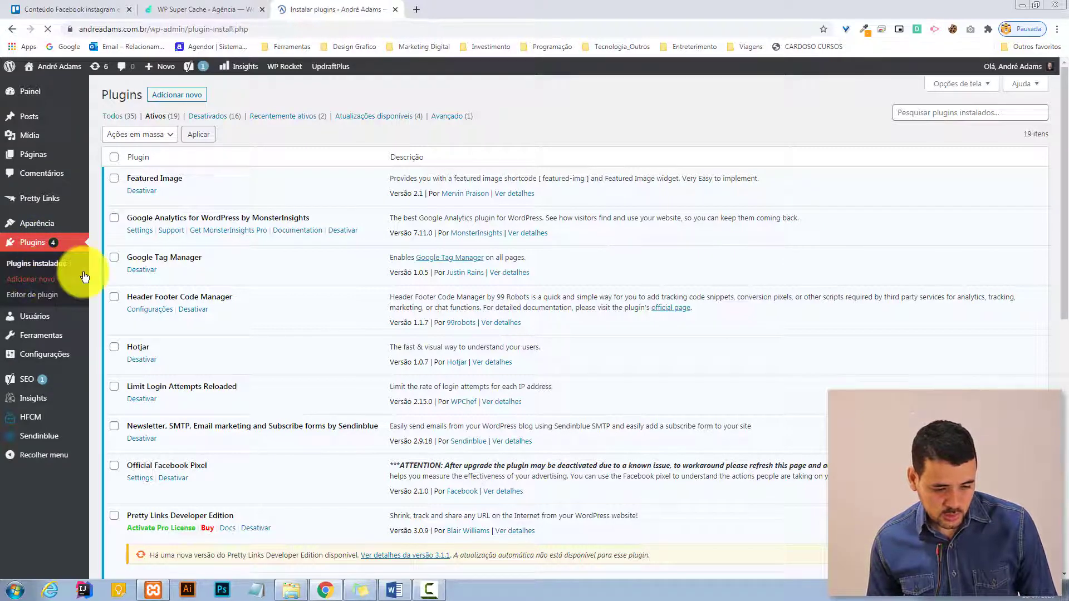
scroll(115, 270, "down", 1)
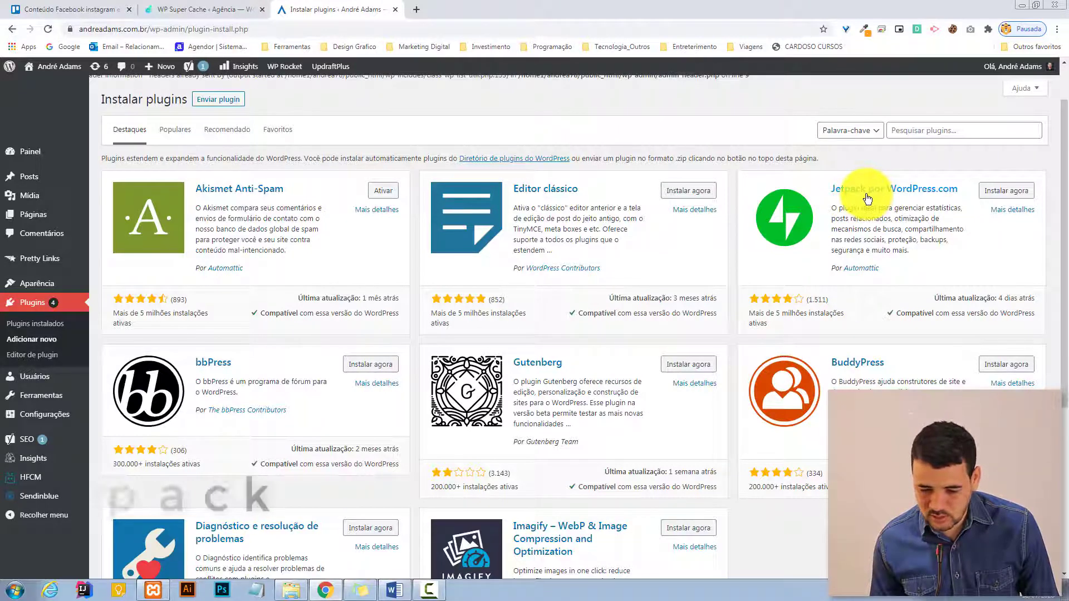
left_click(918, 135)
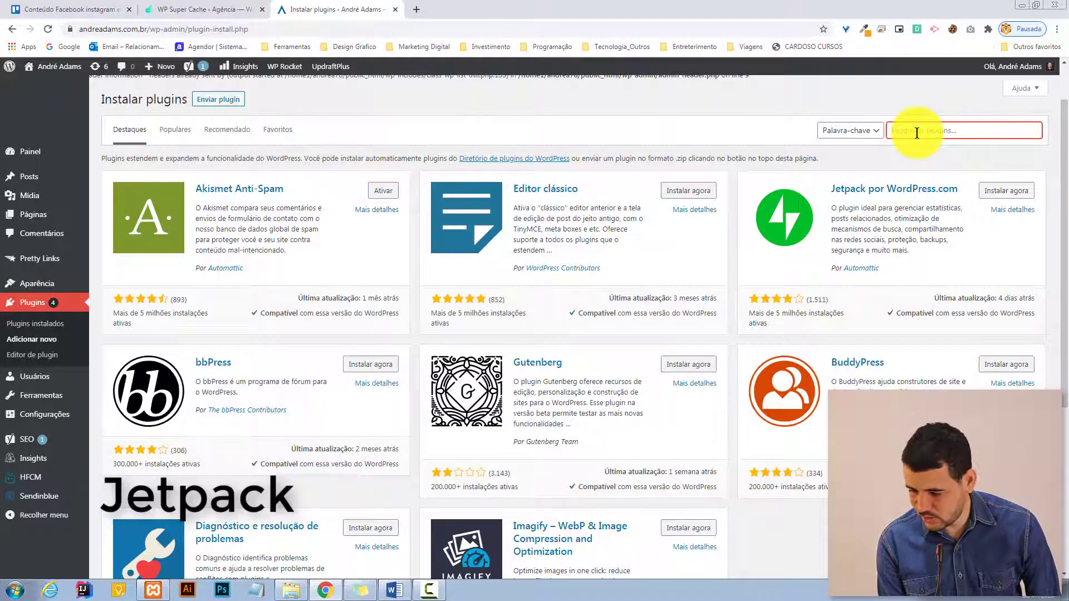
type("jetpack")
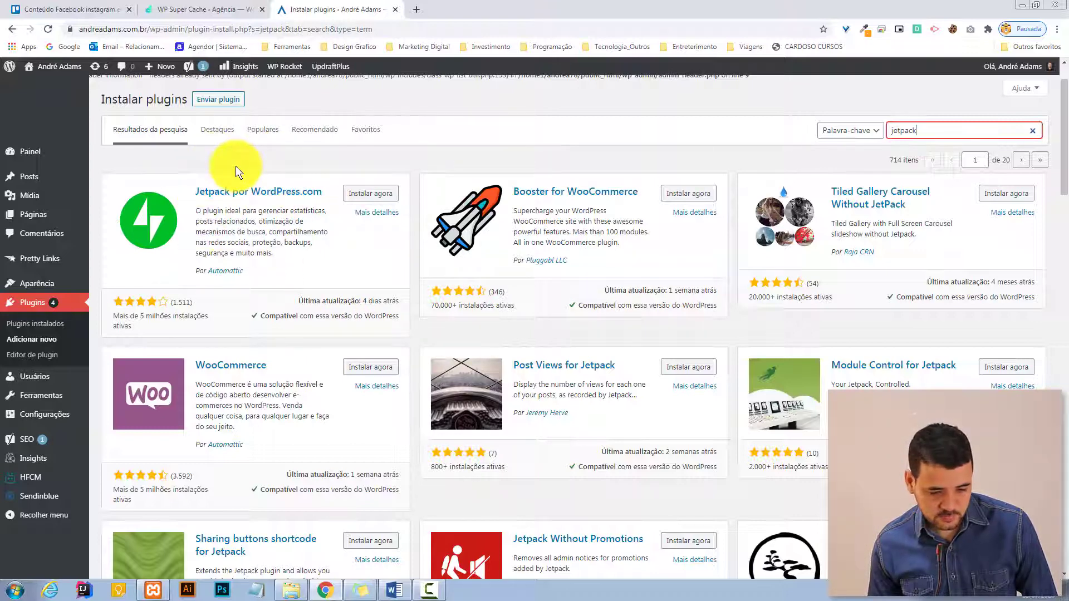
Install and activate the plugin "Jetpack por WordPress.com" from the search results
scroll(230, 203, "down", 2)
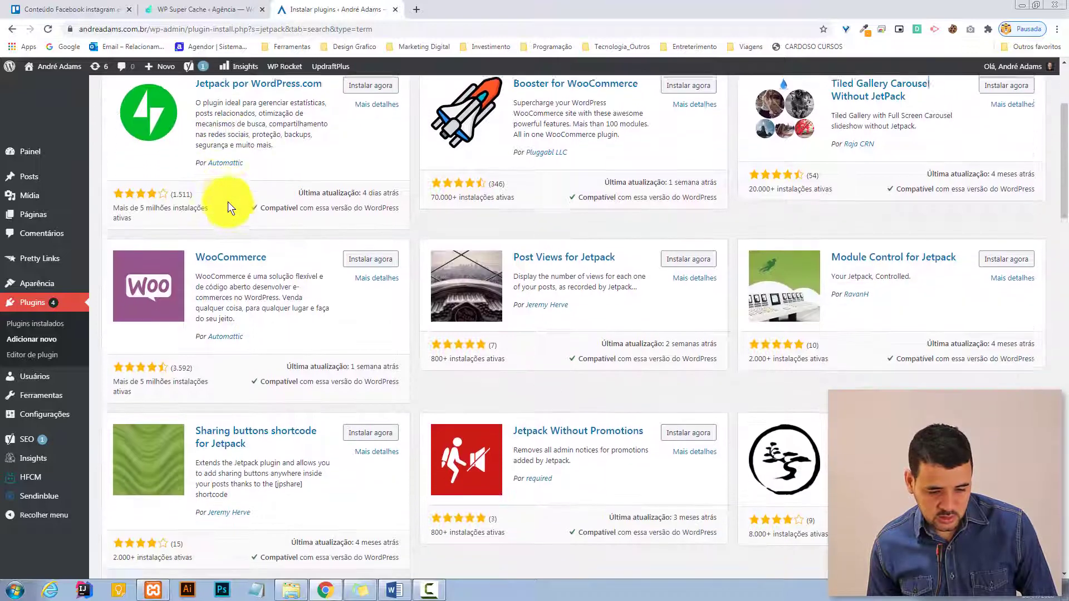
scroll(278, 189, "up", 1)
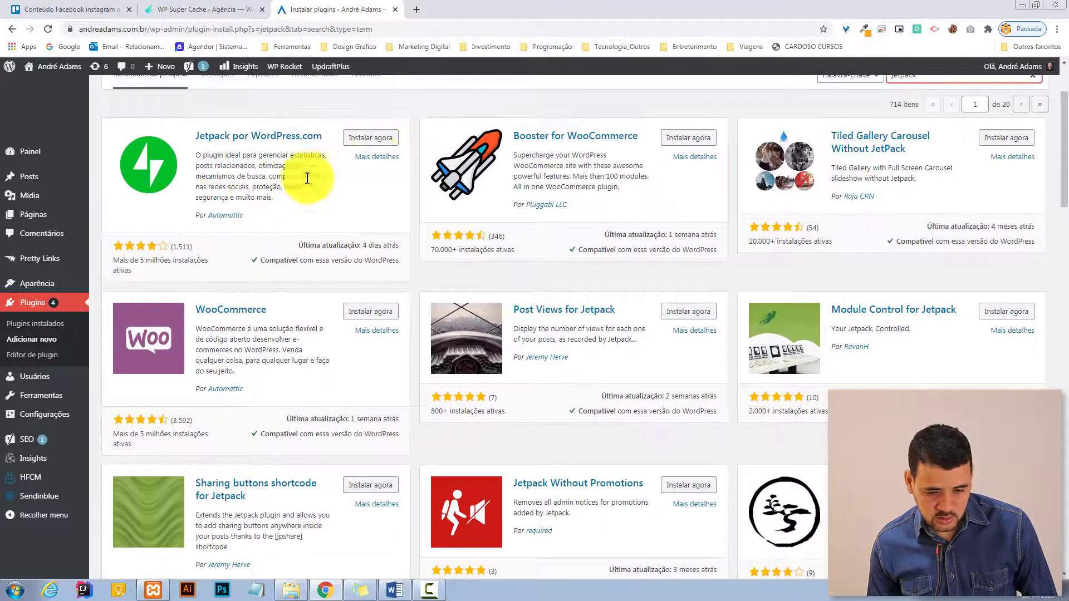
left_click(376, 144)
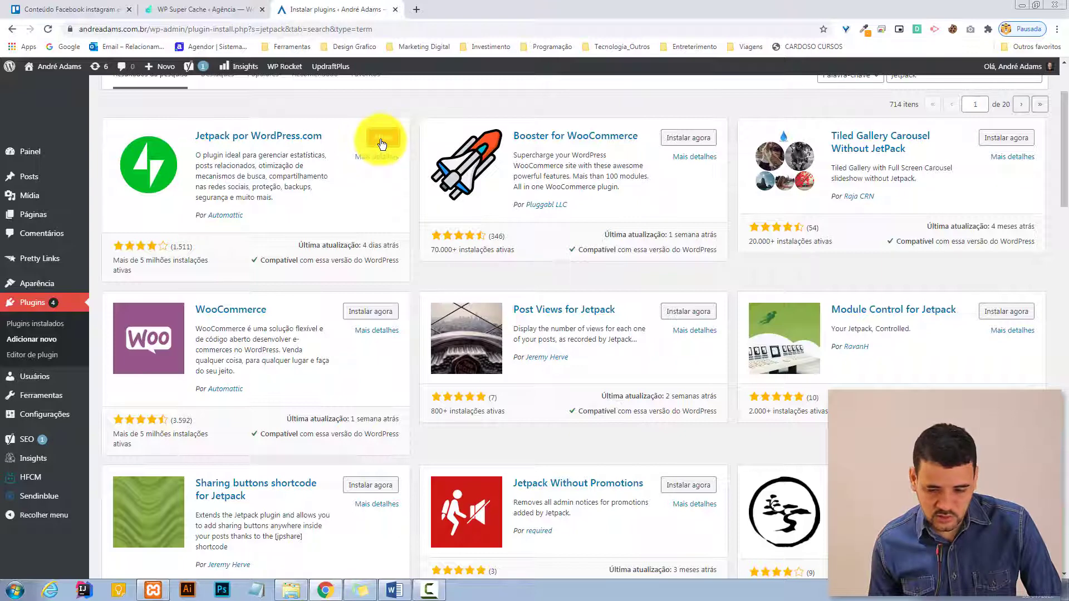
left_click(382, 144)
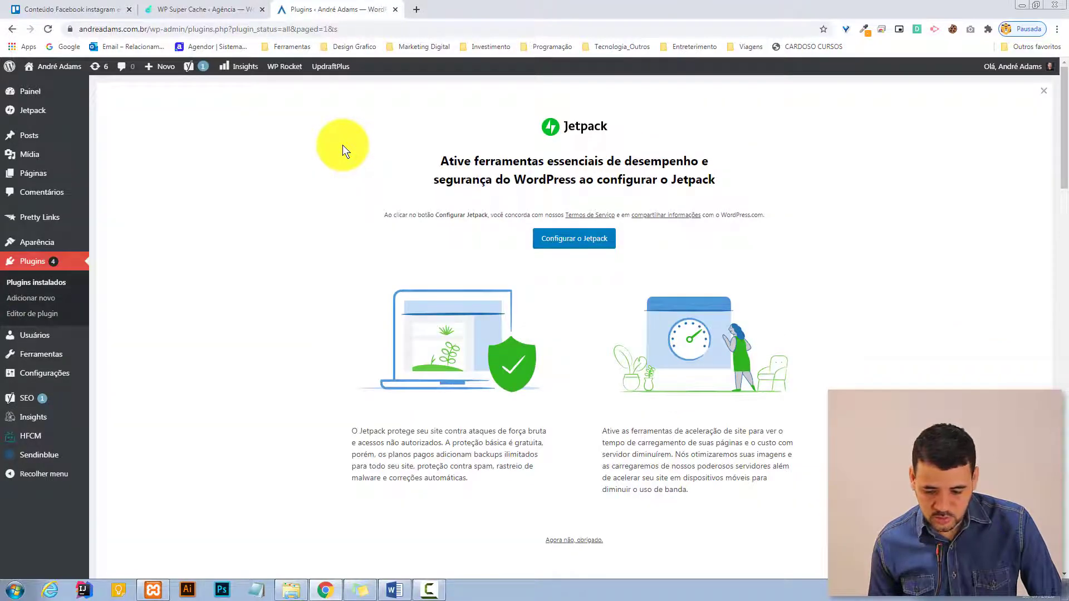
Start the Jetpack setup and approve the connection to the WordPress.com account
scroll(343, 144, "down", 3)
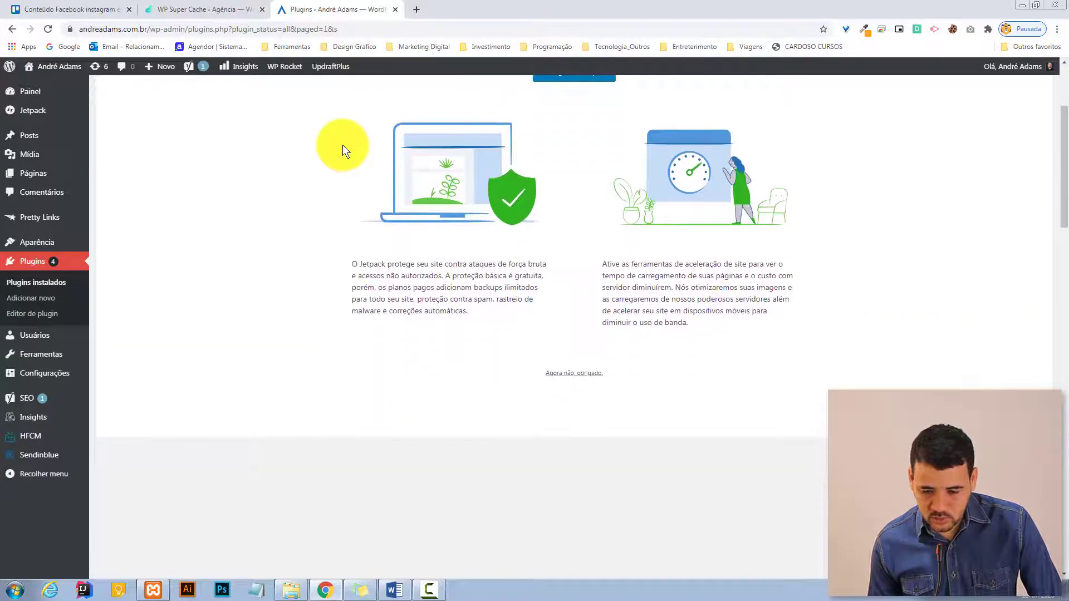
scroll(343, 144, "up", 3)
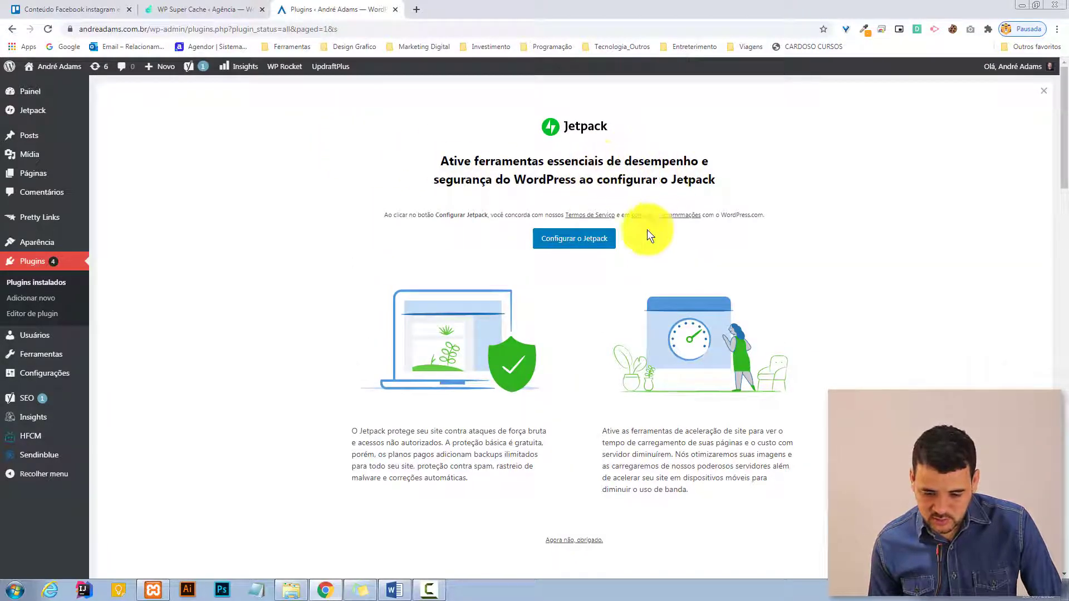
scroll(626, 223, "down", 4)
scroll(626, 223, "up", 4)
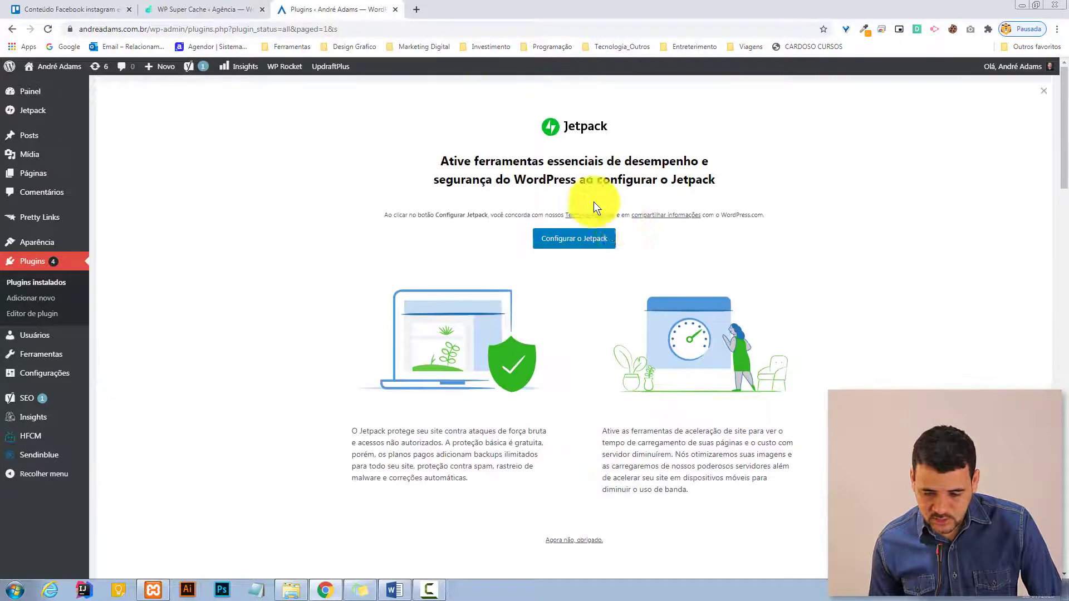
left_click(583, 248)
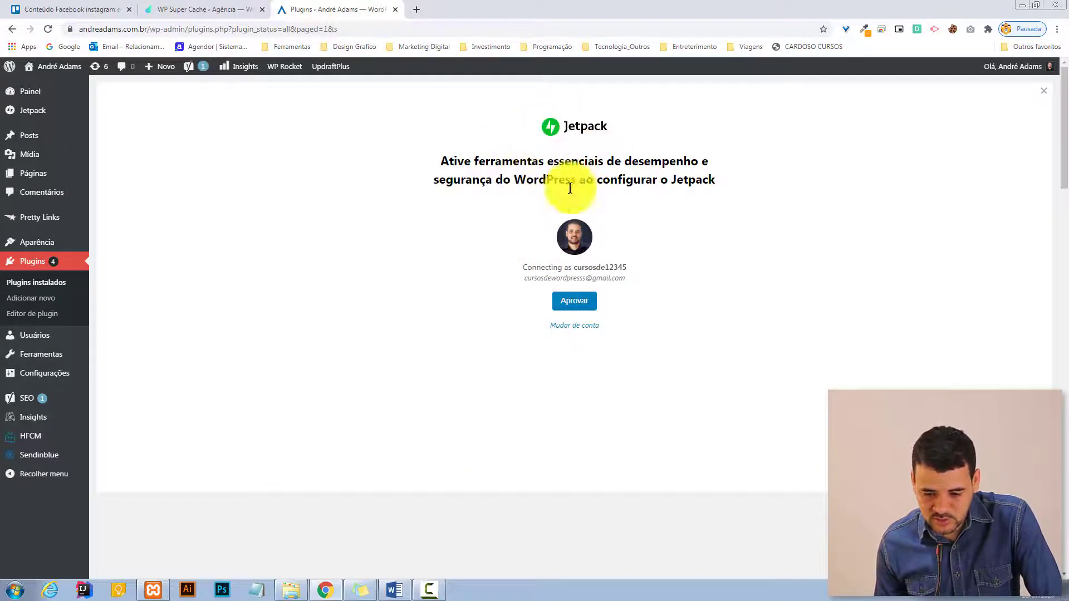
left_click(582, 331)
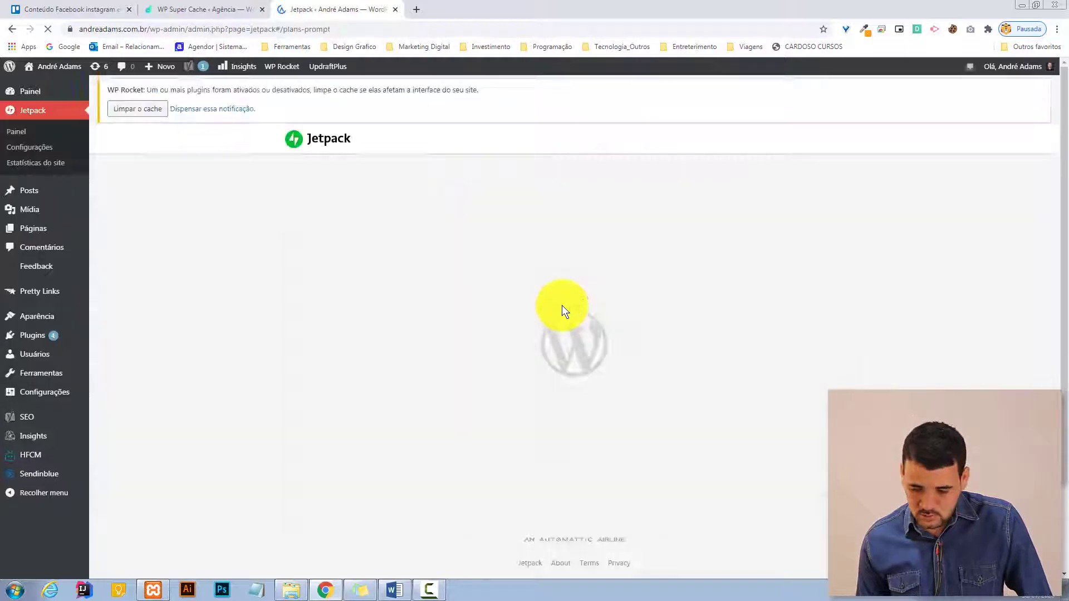
Compare the prices and features of the Pessoal, Premium and Profissional plans and the separate Backup, Scan and Pesquisa solutions
scroll(562, 306, "down", 3)
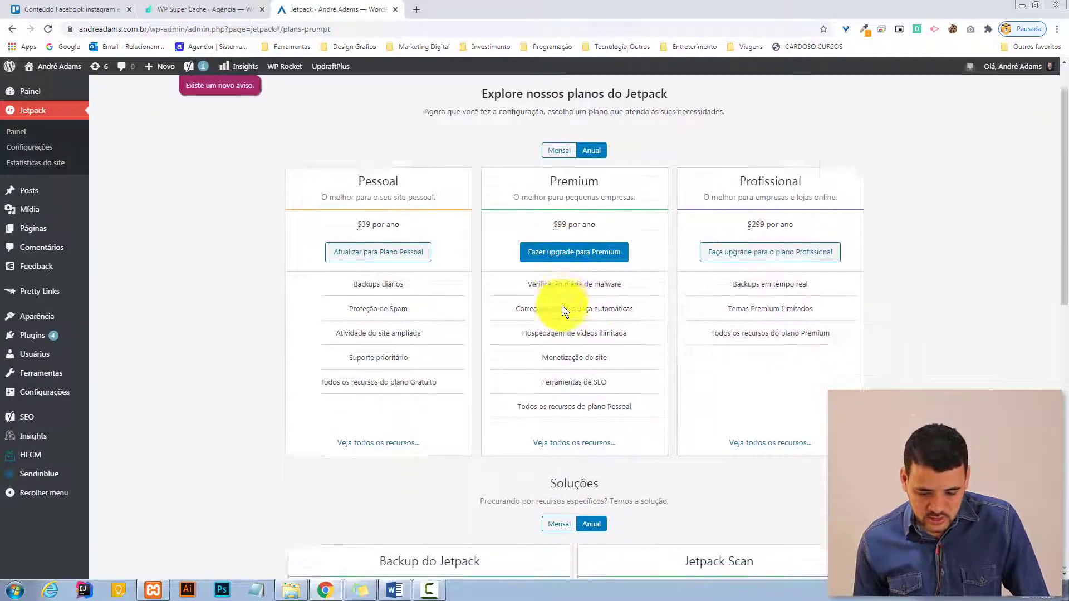
scroll(562, 305, "up", 3)
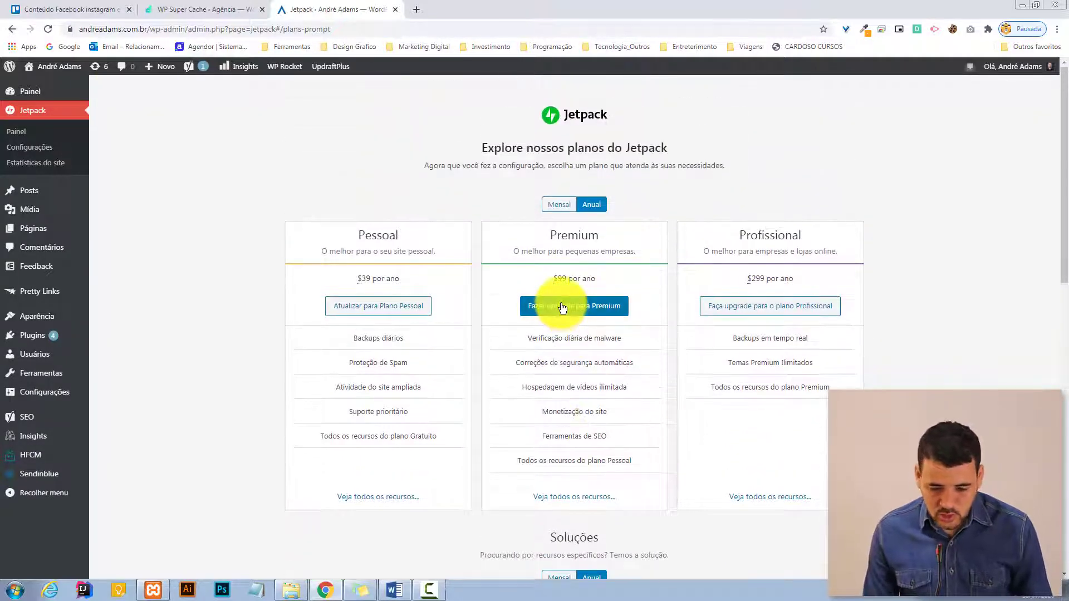
scroll(563, 305, "down", 4)
scroll(562, 306, "up", 3)
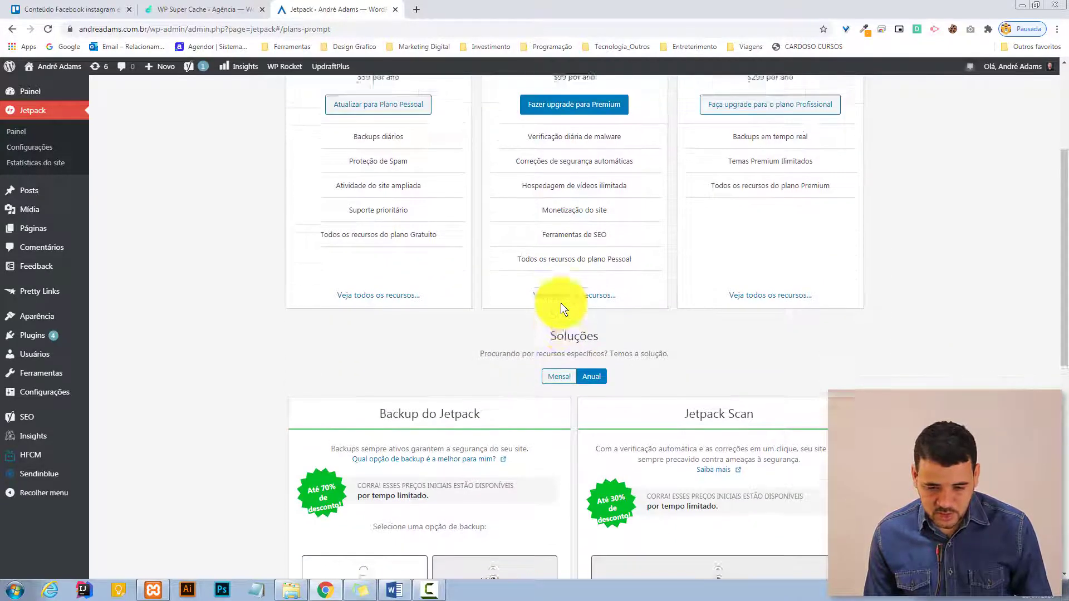
scroll(501, 163, "up", 1)
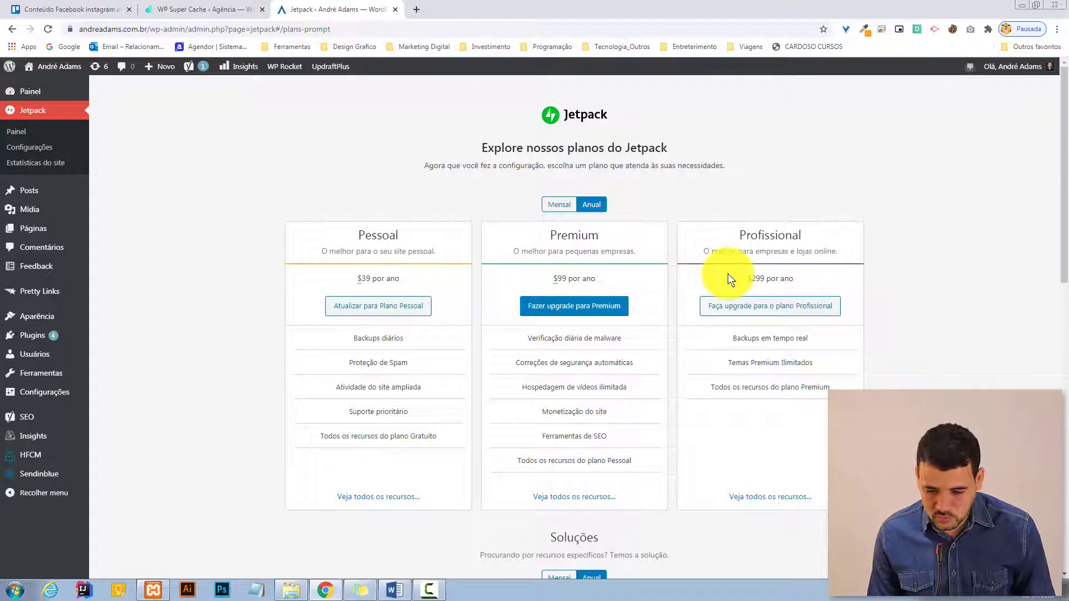
scroll(523, 261, "down", 10)
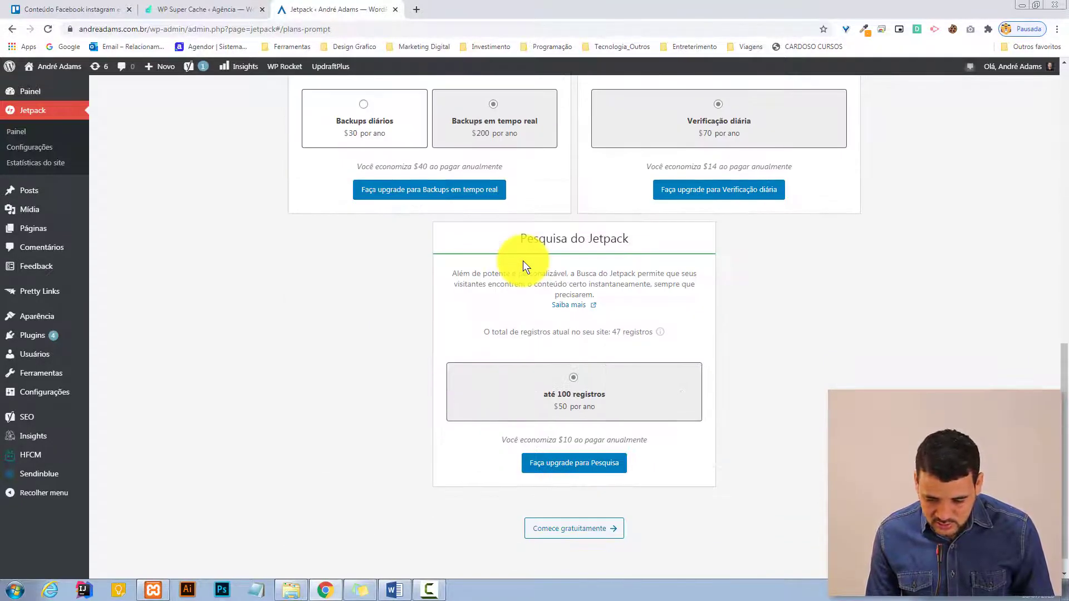
scroll(524, 261, "up", 10)
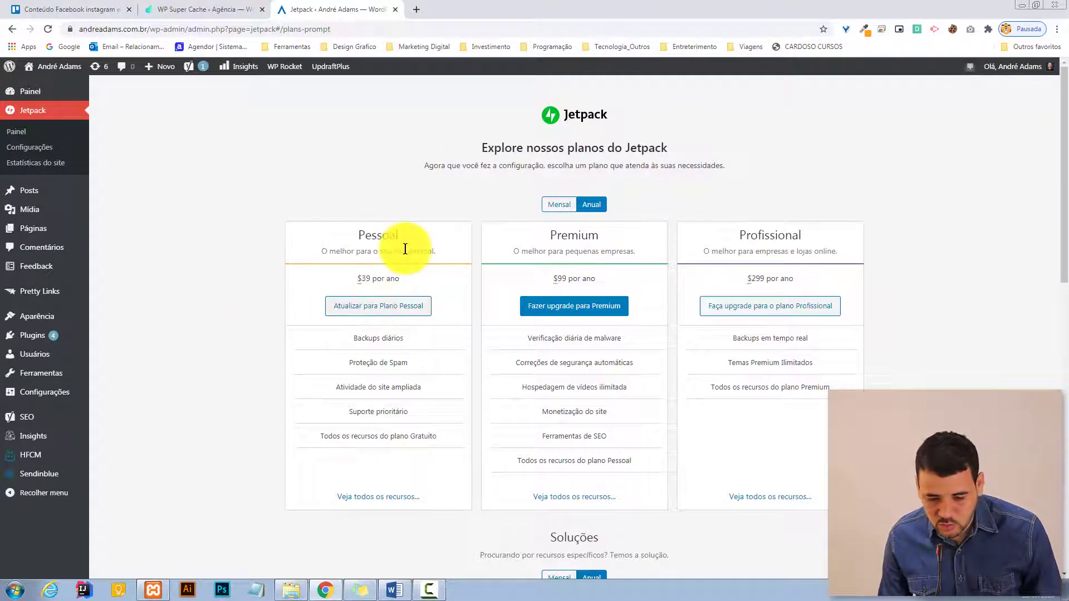
scroll(407, 246, "down", 3)
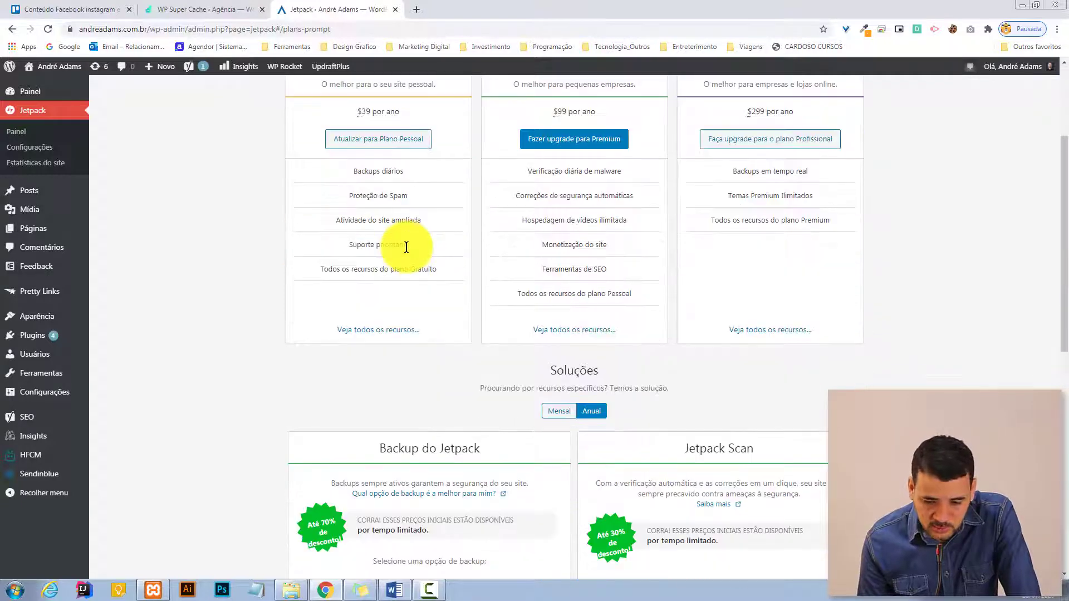
scroll(407, 246, "up", 2)
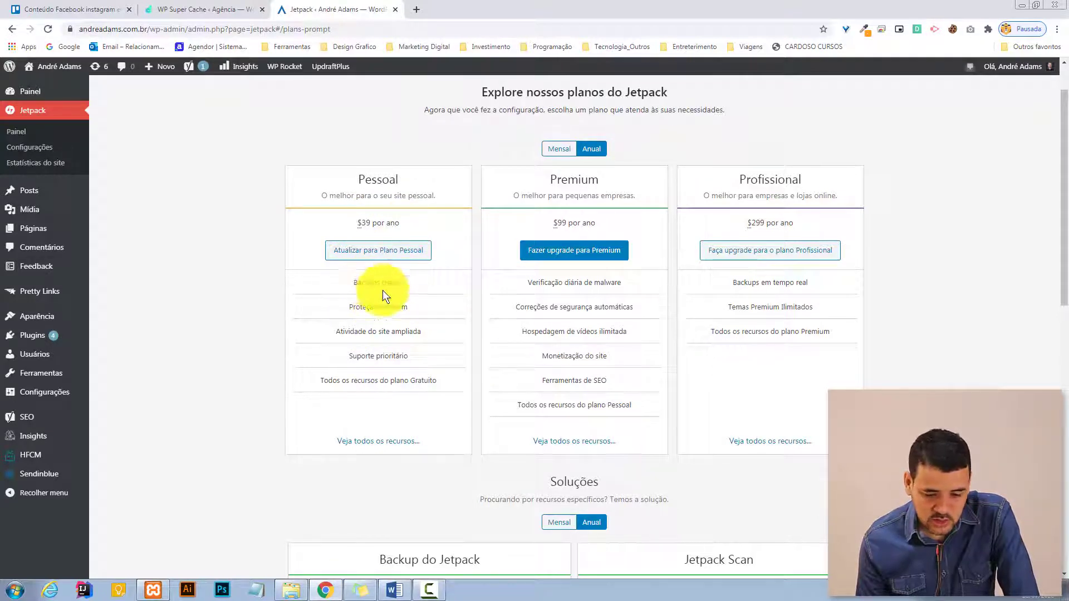
left_click_drag(359, 308, 409, 308)
left_click(409, 308)
scroll(392, 318, "down", 1)
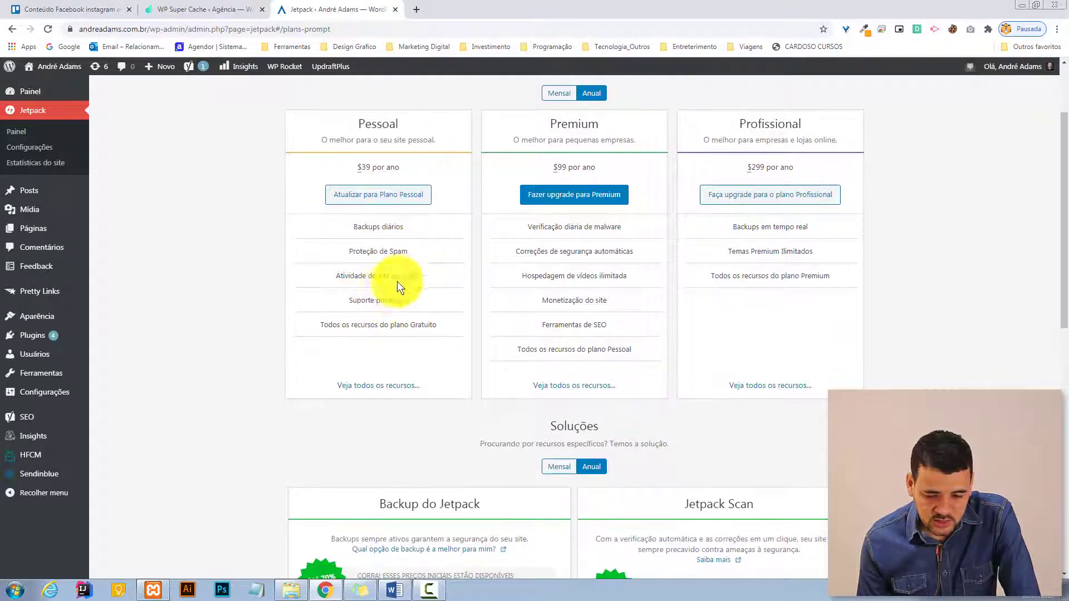
scroll(426, 280, "down", 1)
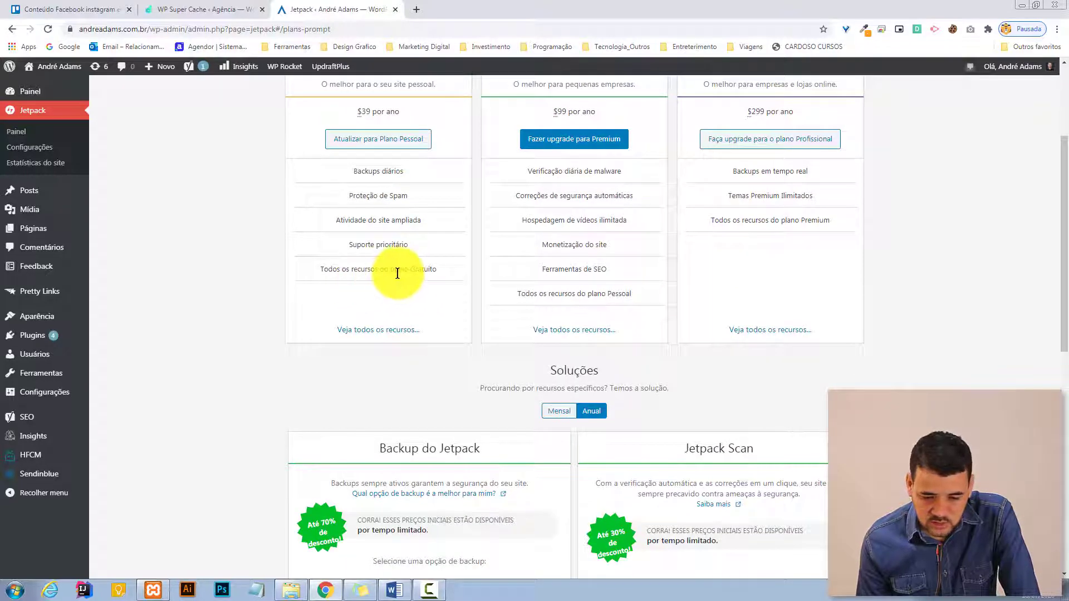
scroll(396, 271, "down", 3)
scroll(398, 270, "up", 2)
scroll(399, 273, "down", 8)
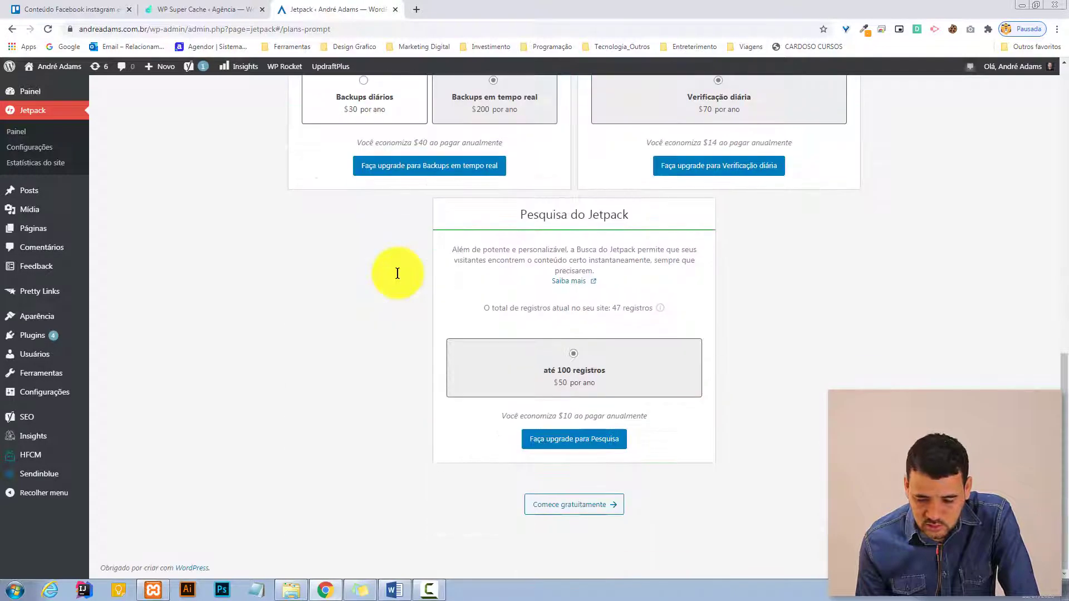
scroll(525, 321, "up", 10)
Continue with the free version of Jetpack at the end of the plans page
scroll(524, 320, "down", 9)
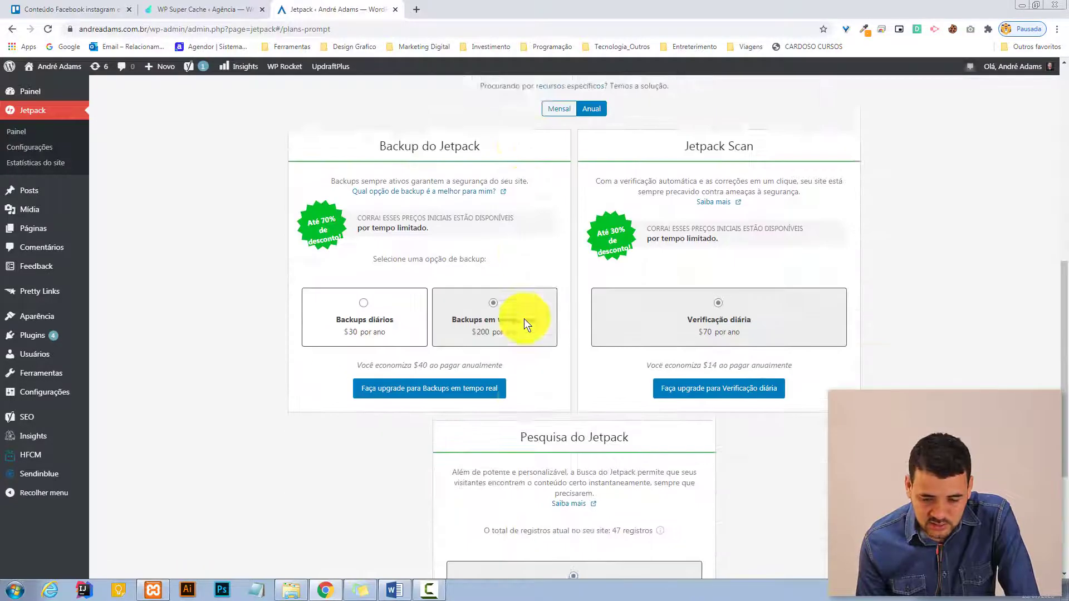
scroll(524, 319, "down", 1)
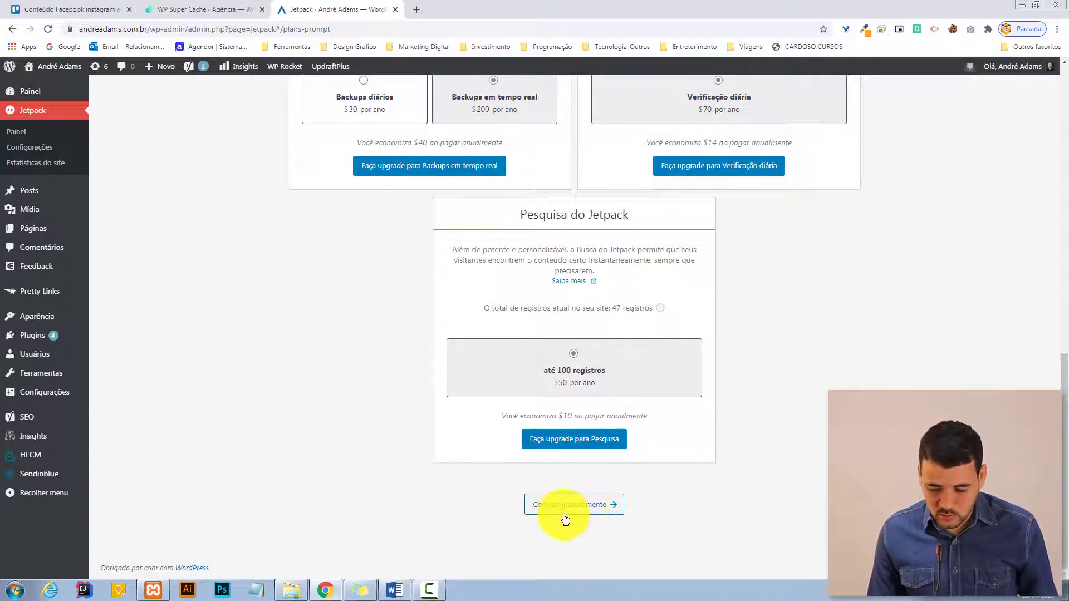
left_click(594, 512)
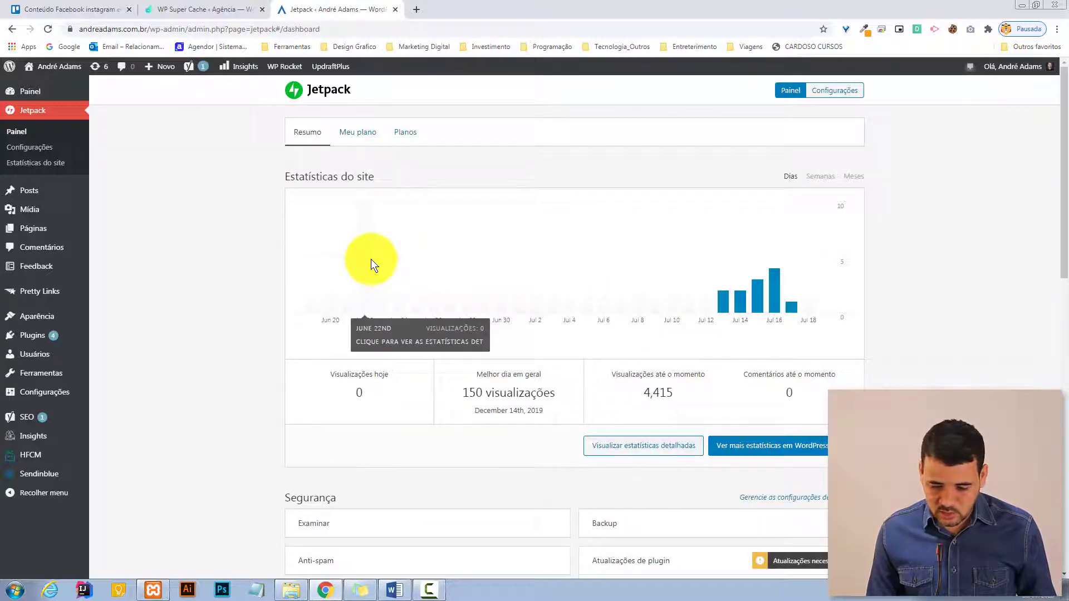
Examine the site statistics chart on the Jetpack dashboard by day, by month and by week
scroll(371, 263, "down", 3)
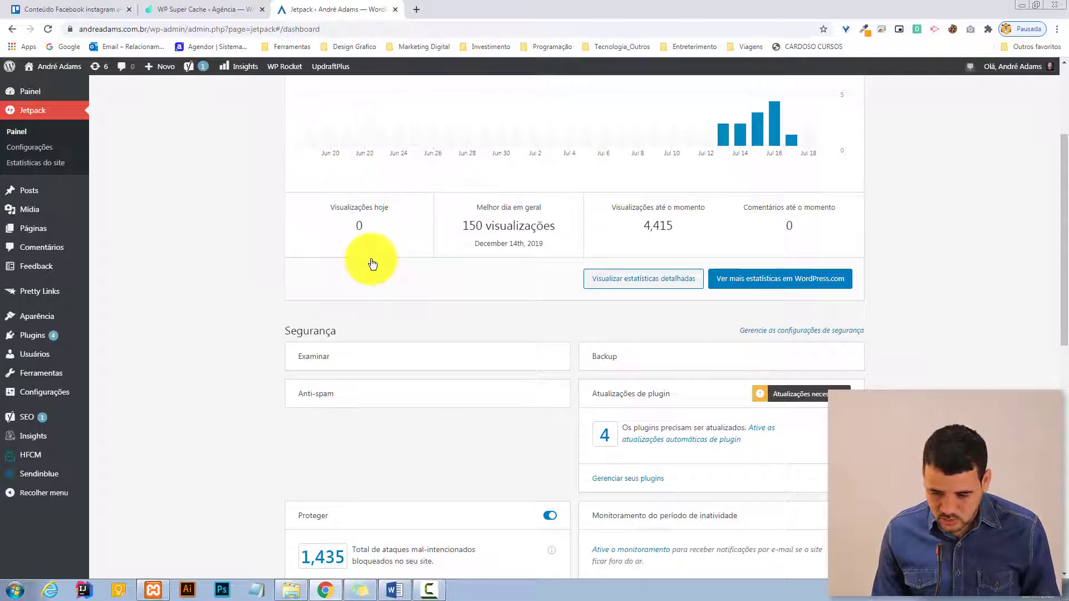
scroll(373, 265, "up", 3)
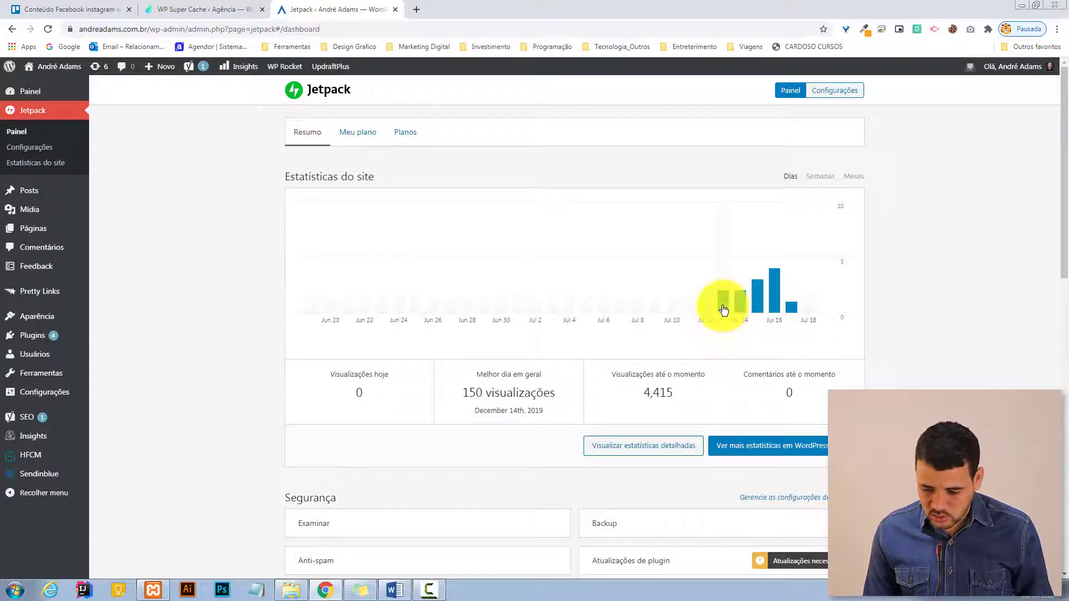
mouse_move(723, 307)
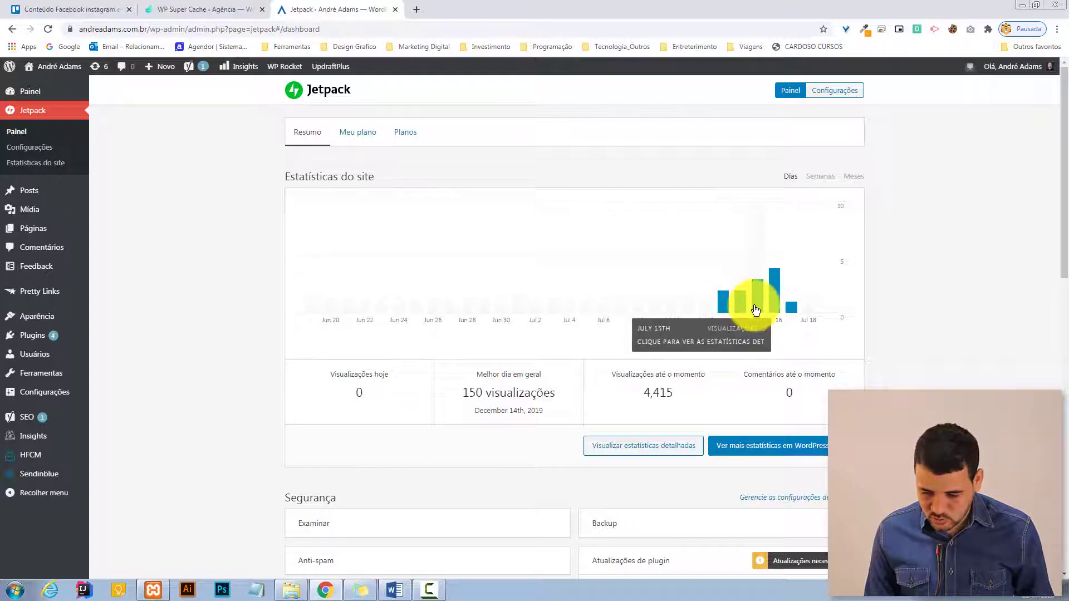
left_click(859, 178)
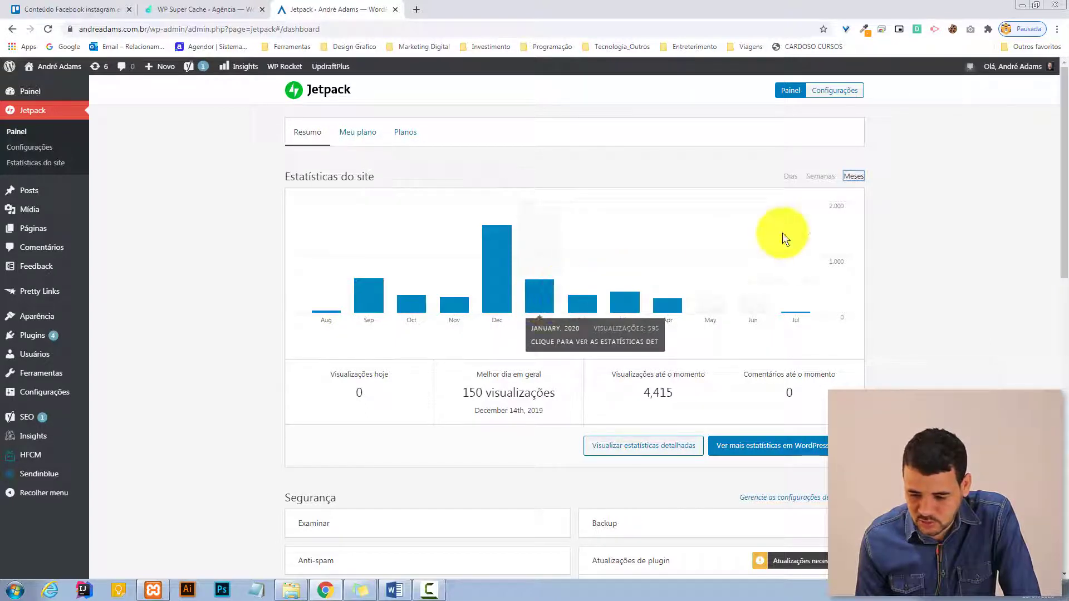
left_click(823, 180)
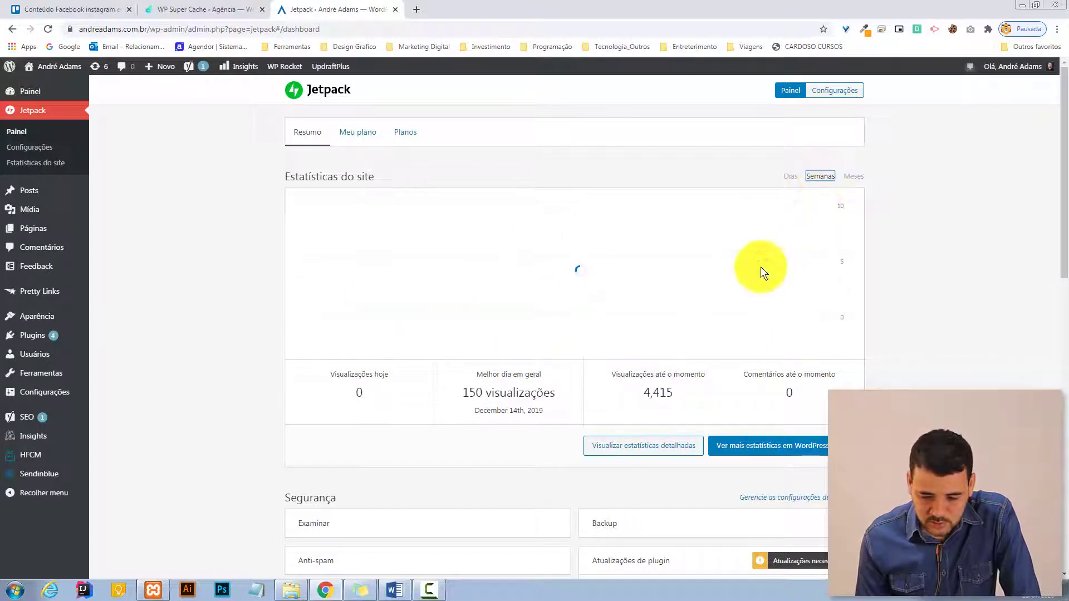
Examine the Segurança, Performance and Conexões sections of the Jetpack dashboard, including plugin updates, attack protection and the image accelerator
scroll(880, 240, "down", 3)
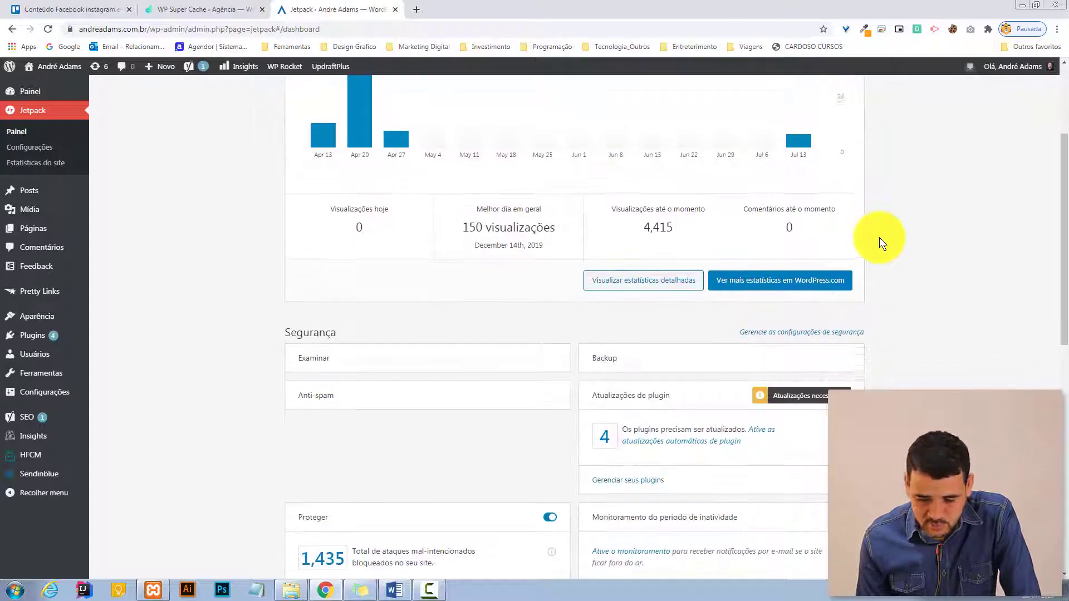
scroll(880, 238, "down", 3)
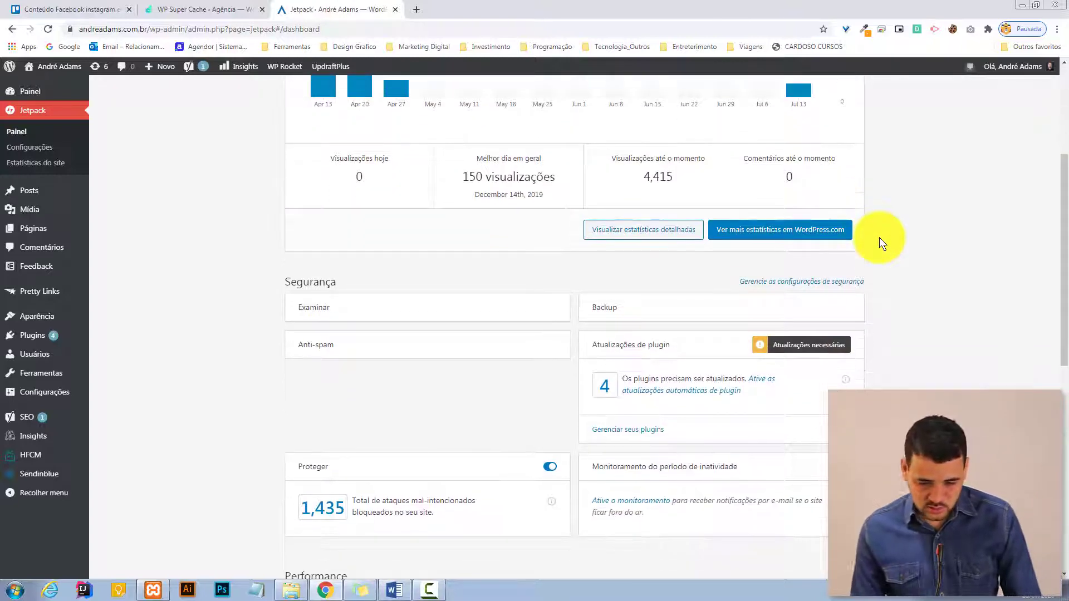
scroll(880, 240, "down", 4)
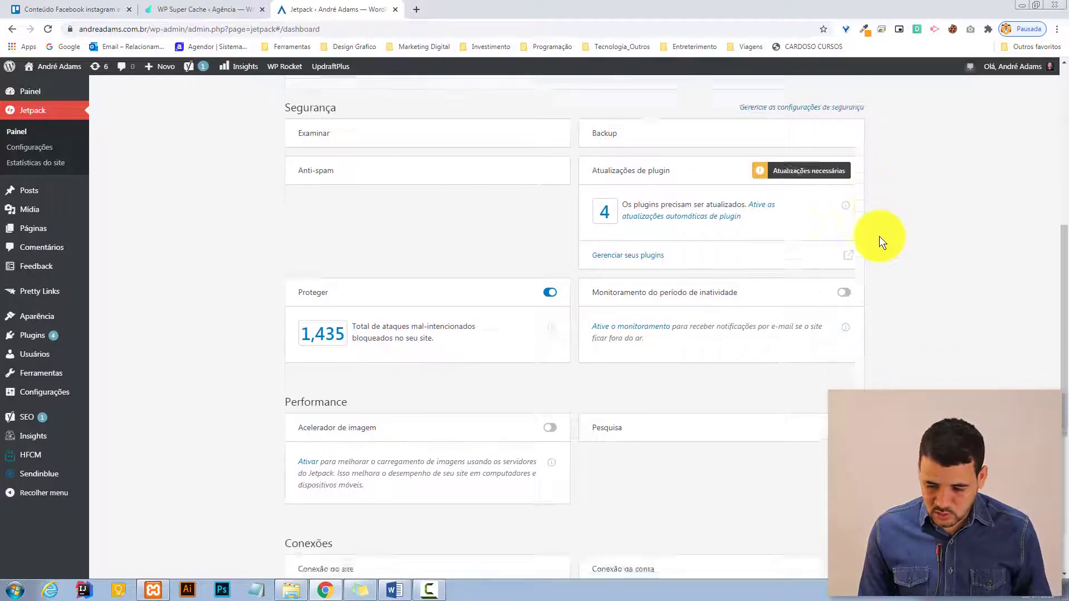
scroll(880, 240, "up", 10)
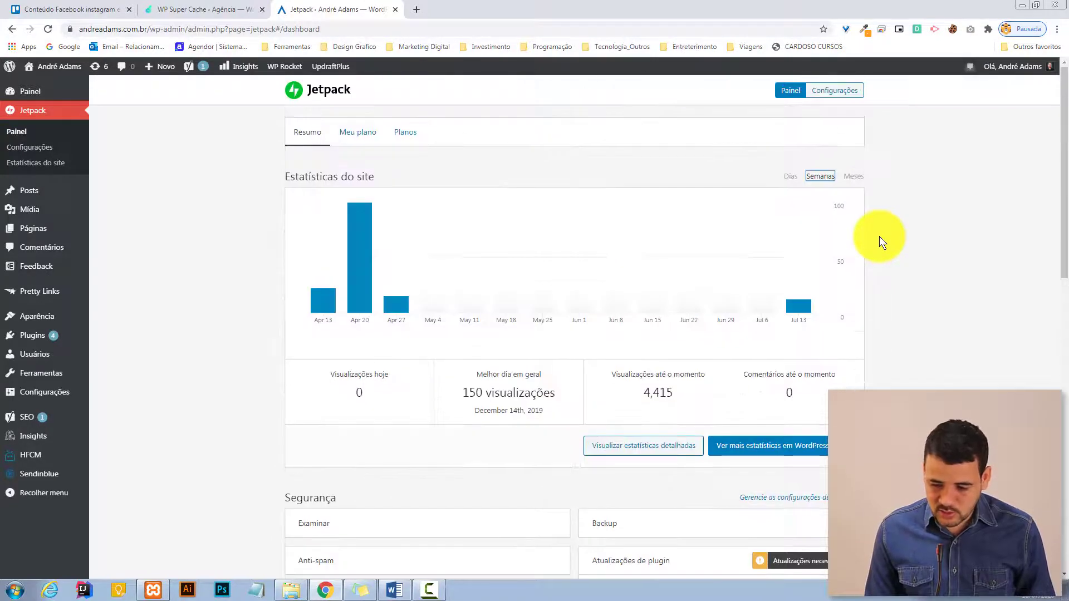
scroll(880, 236, "down", 7)
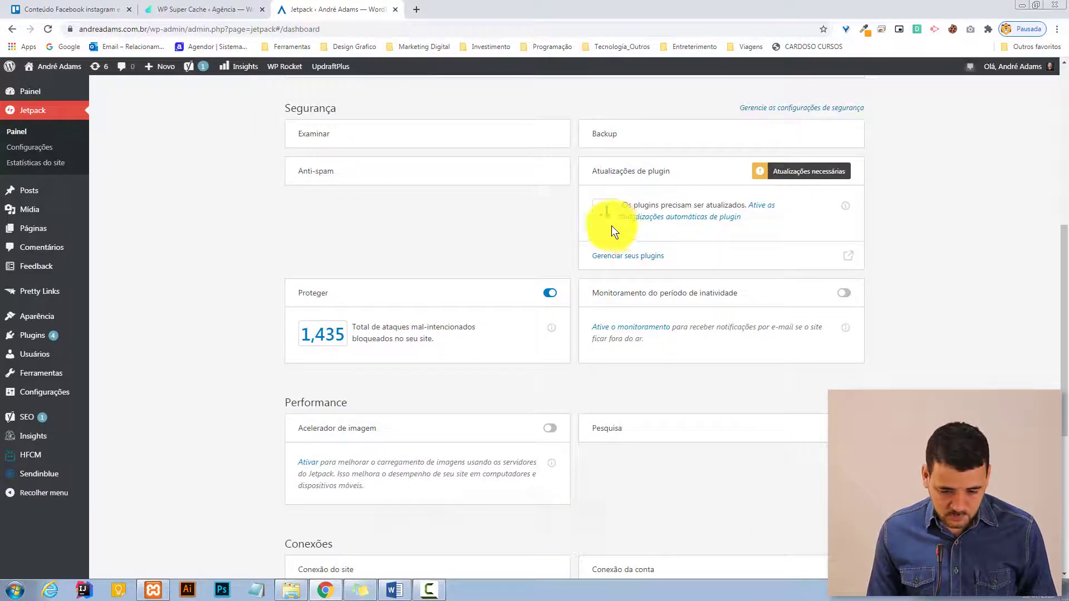
scroll(357, 310, "down", 2)
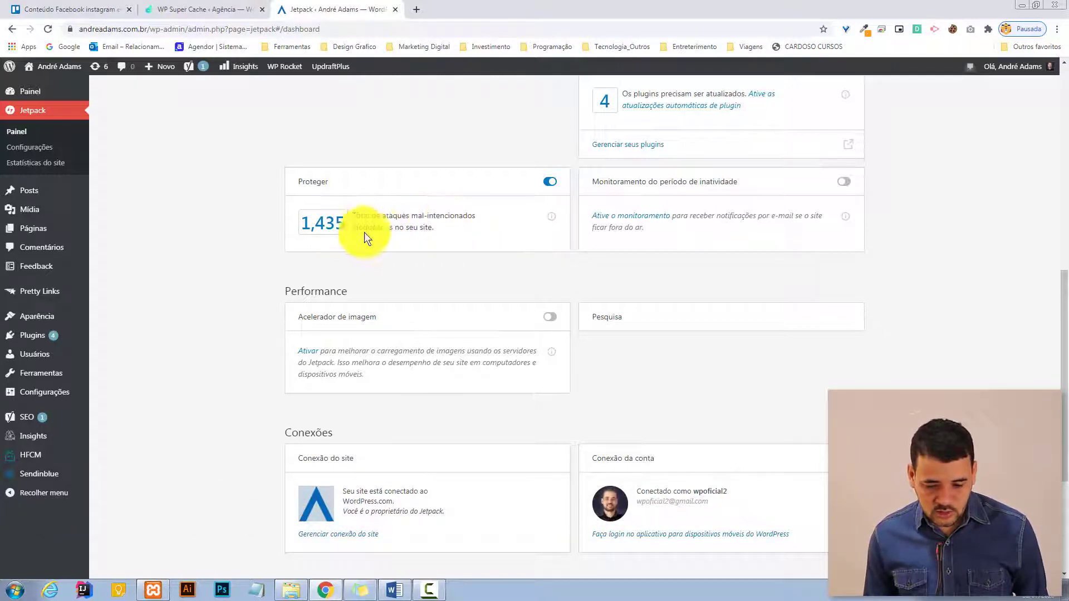
scroll(401, 232, "down", 4)
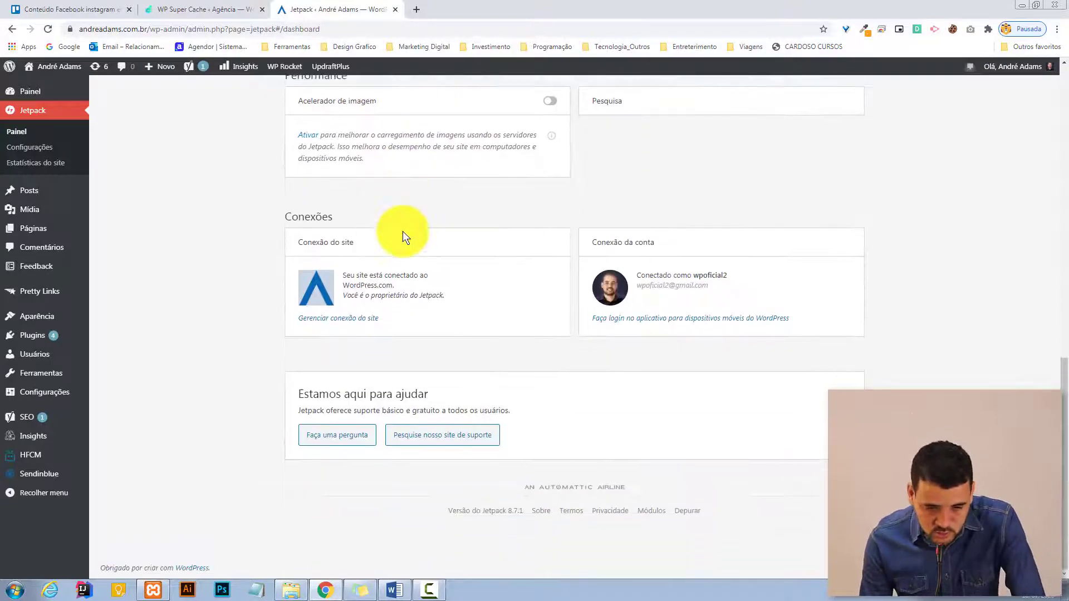
scroll(403, 232, "up", 2)
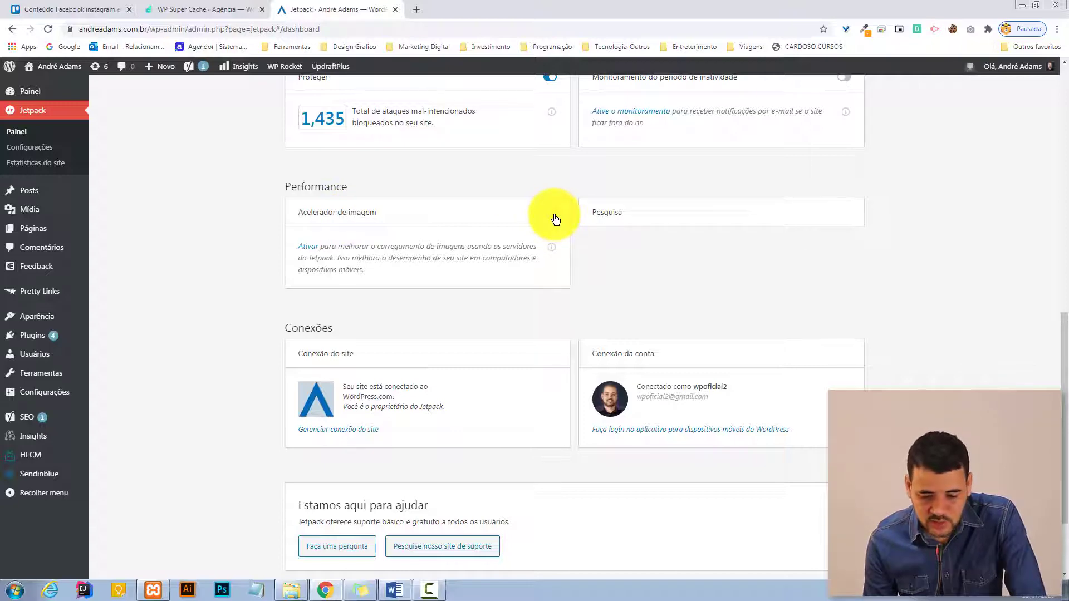
scroll(517, 258, "down", 2)
scroll(519, 258, "up", 9)
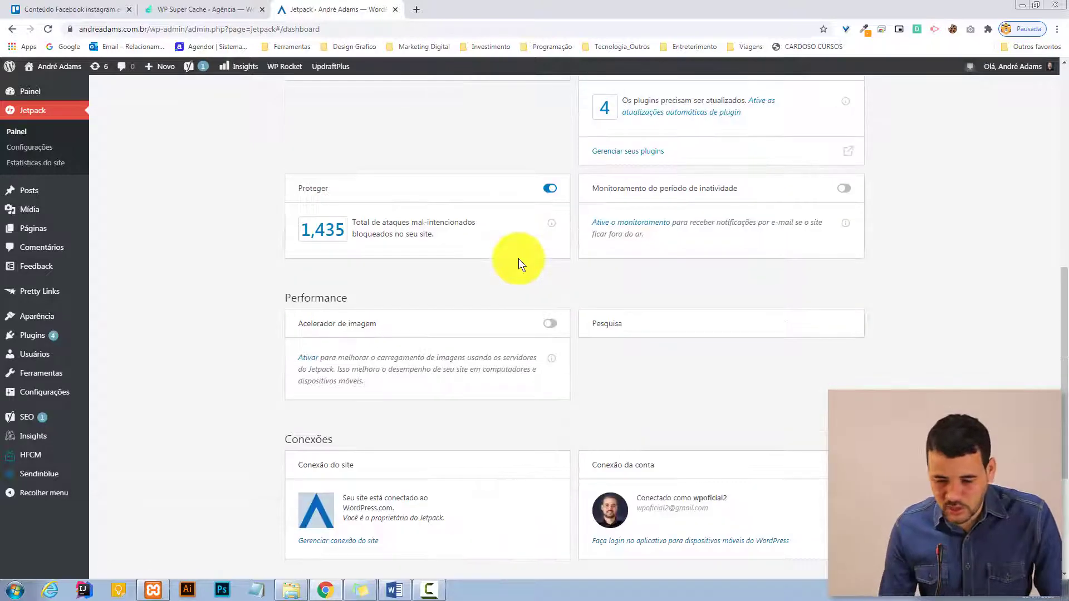
scroll(519, 259, "up", 4)
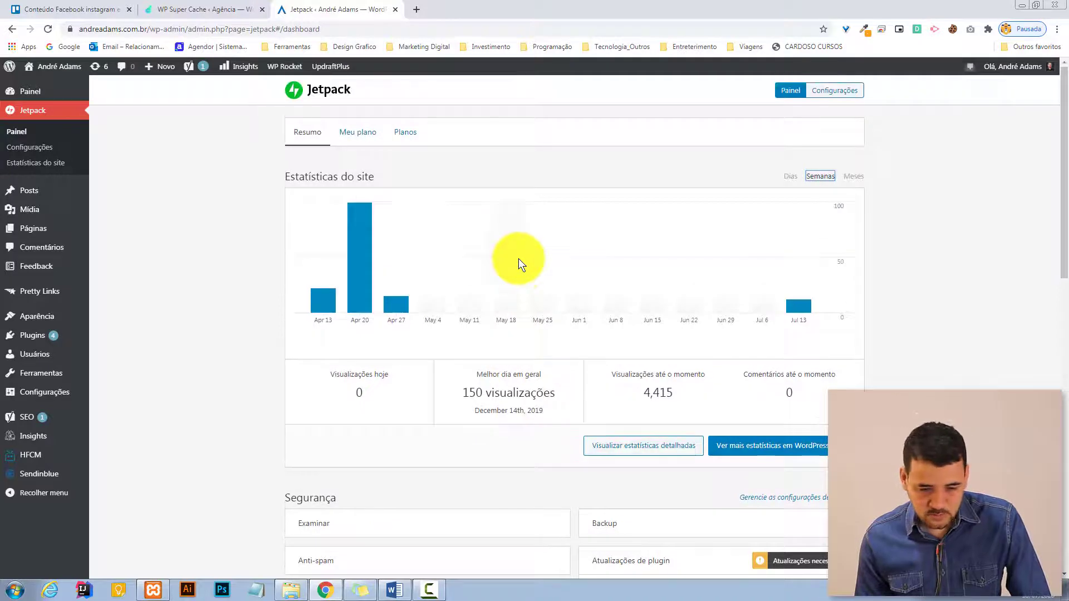
scroll(518, 258, "down", 2)
scroll(519, 263, "up", 2)
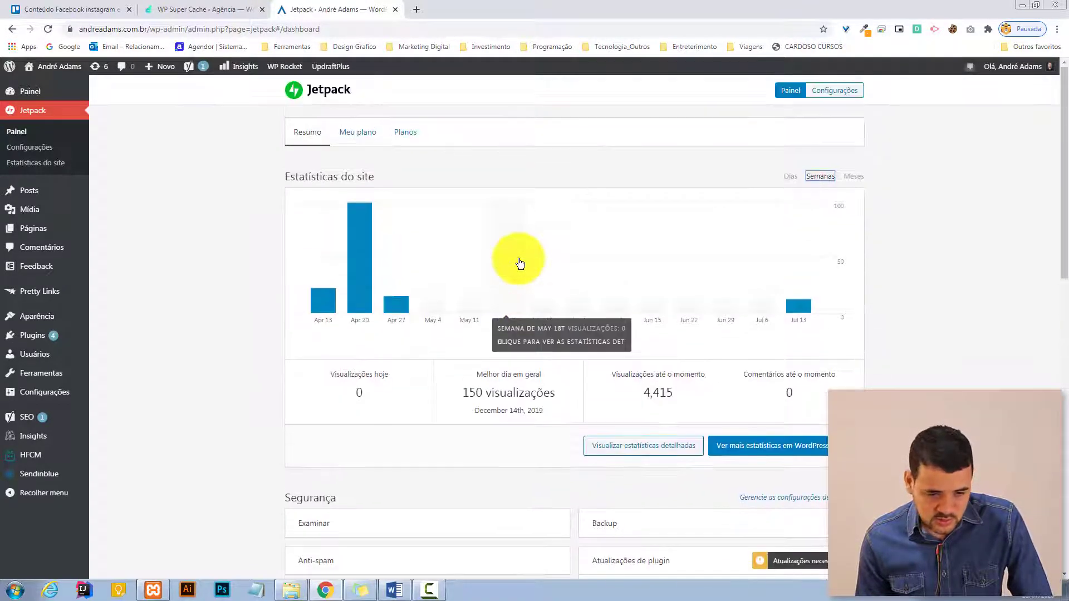
scroll(519, 264, "down", 5)
scroll(519, 257, "down", 6)
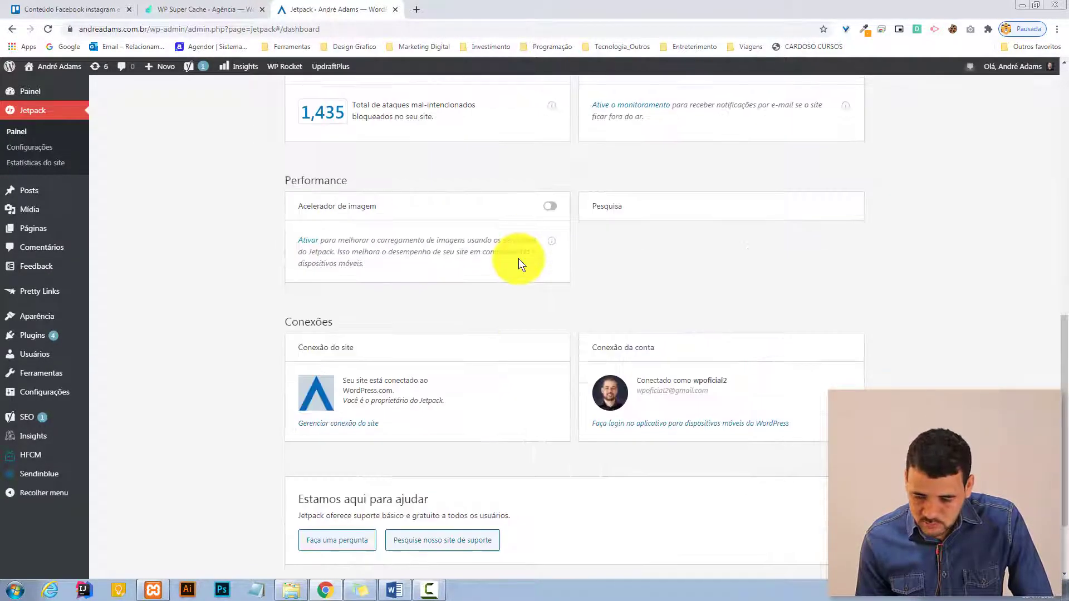
Open the site's extended statistics on WordPress.com and compare the all-time views as Média por Dia and as Meses e Anos
scroll(519, 258, "up", 6)
scroll(519, 259, "up", 1)
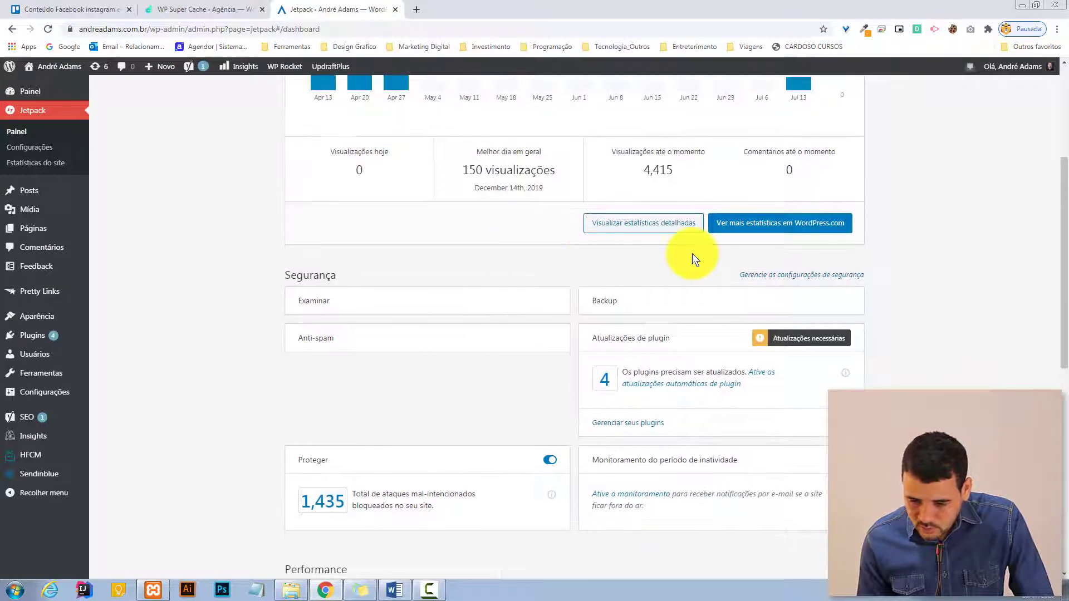
left_click(766, 225)
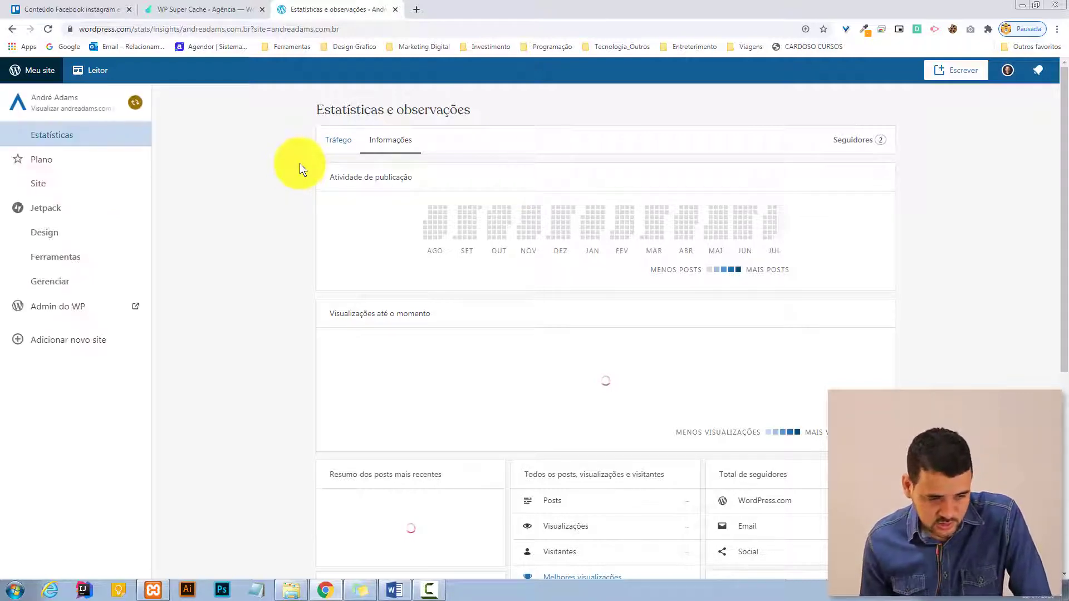
scroll(300, 167, "down", 5)
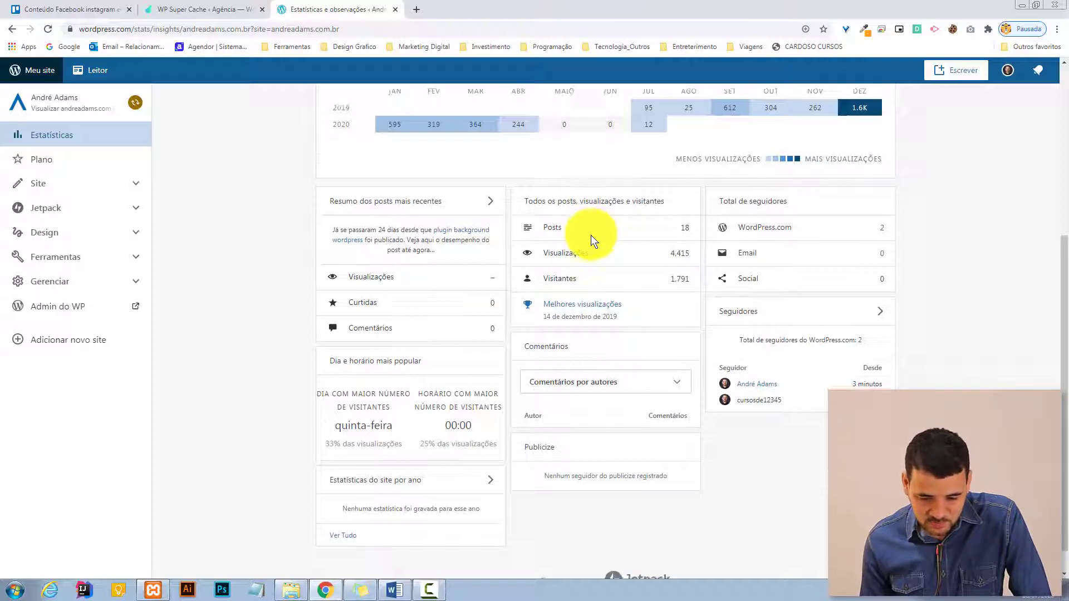
scroll(591, 245, "up", 5)
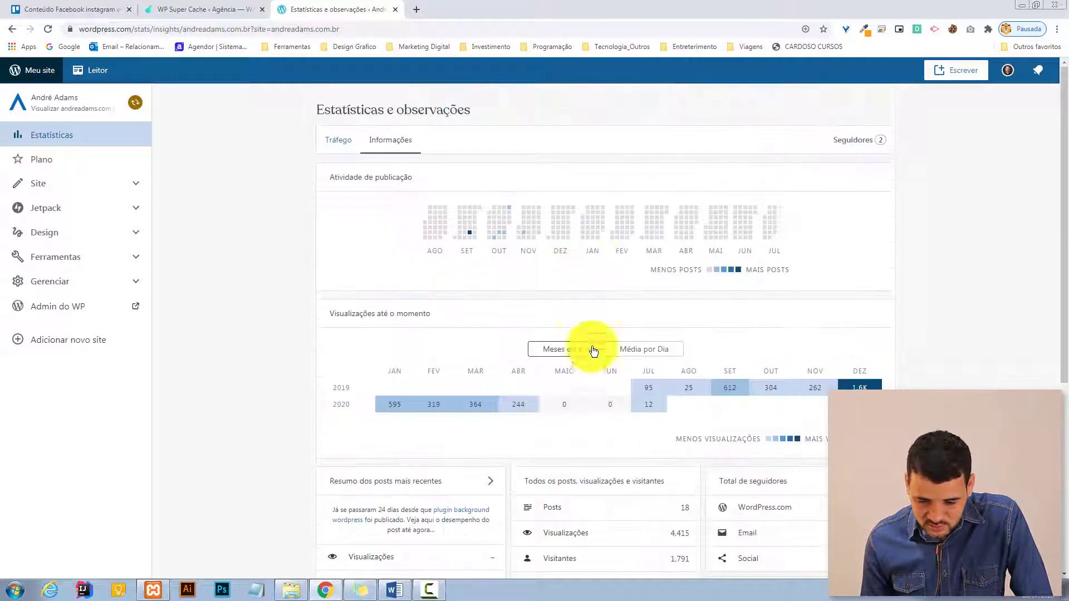
left_click(661, 350)
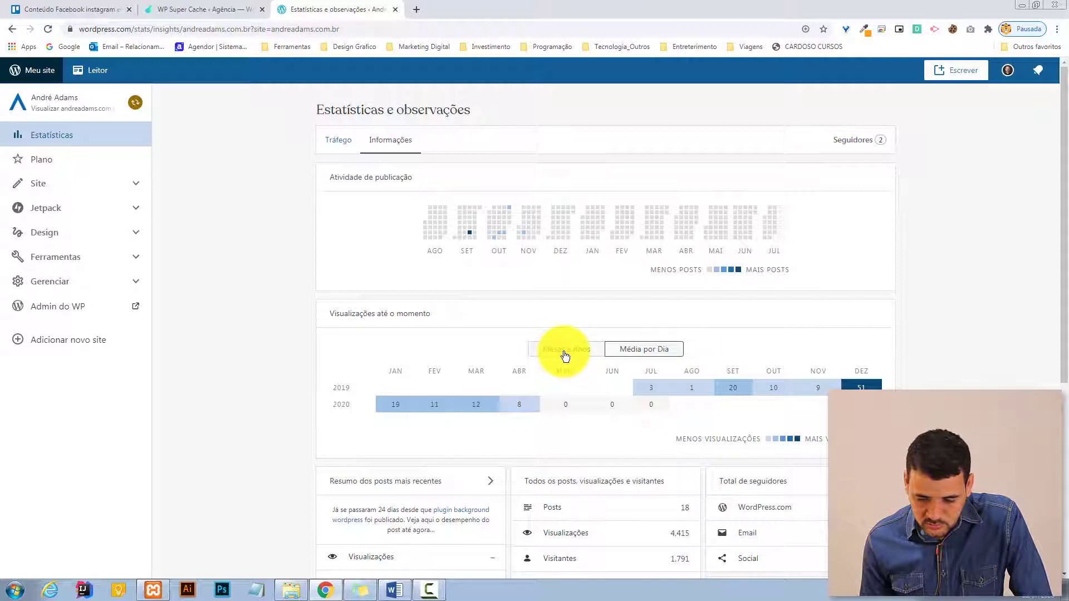
left_click(566, 354)
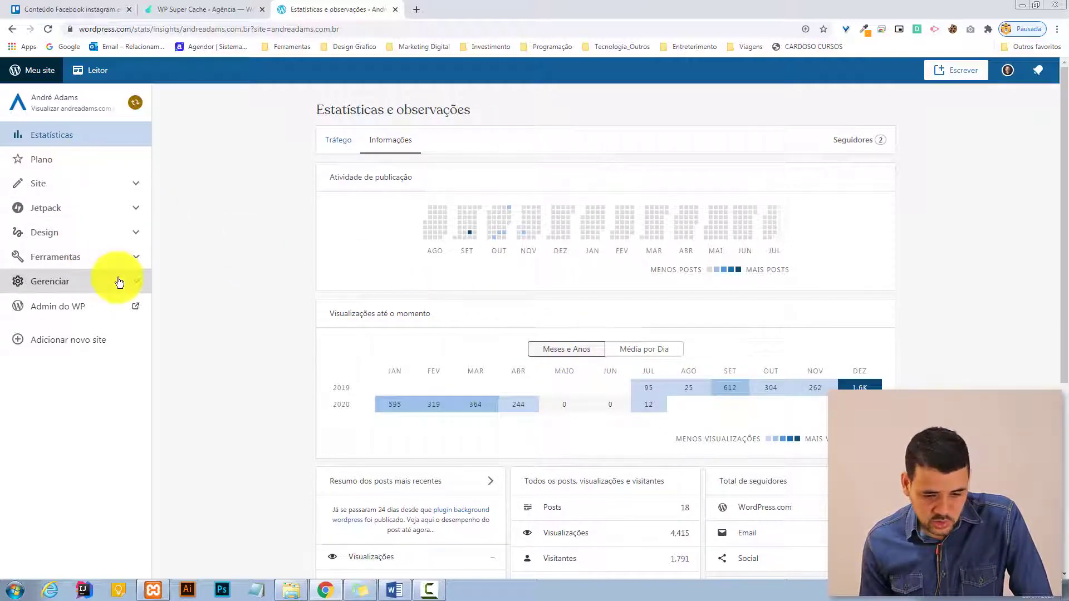
Review the site's daily Tráfego statistics, including the sections for posts, referrers, countries and search terms
left_click(342, 141)
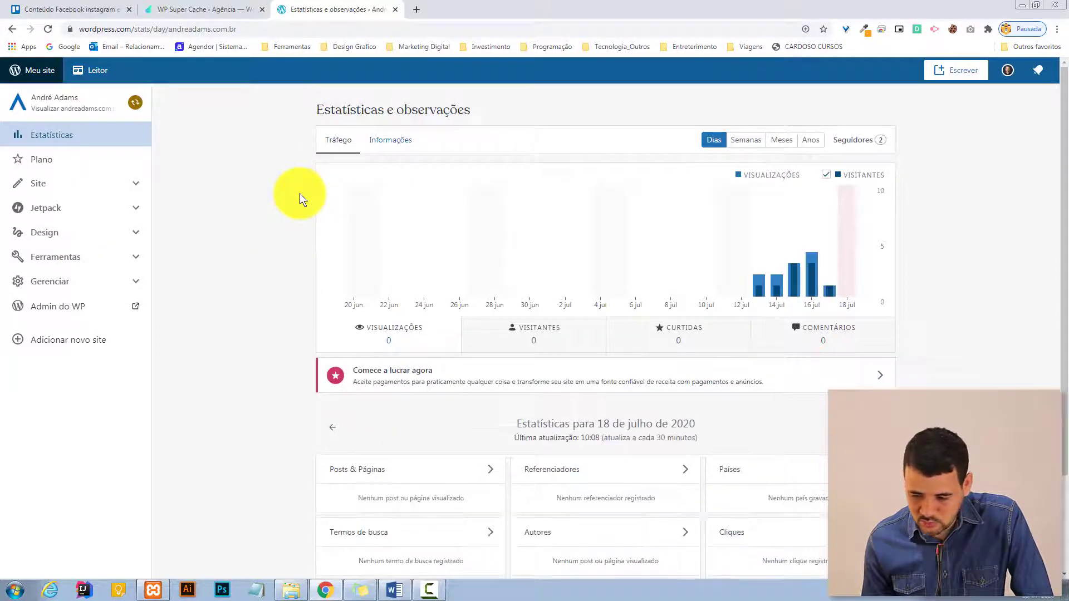
scroll(300, 193, "down", 2)
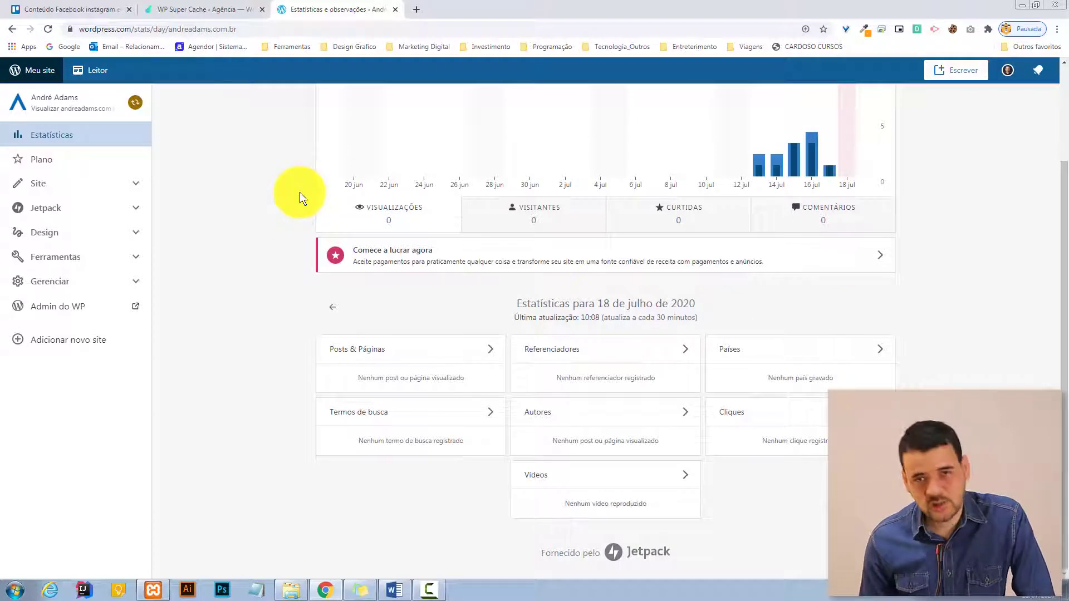
scroll(299, 192, "up", 2)
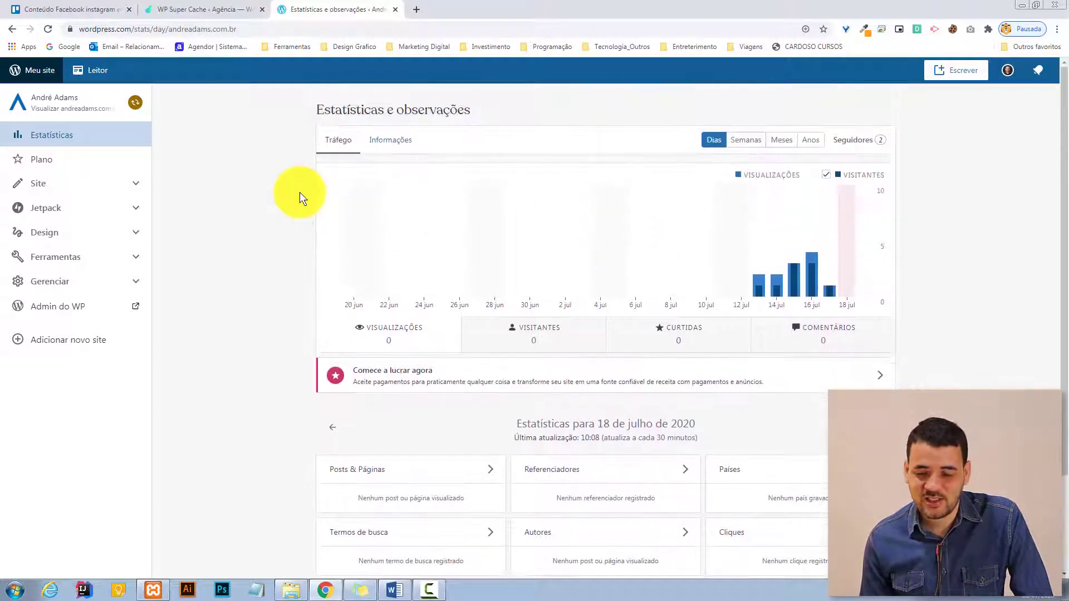